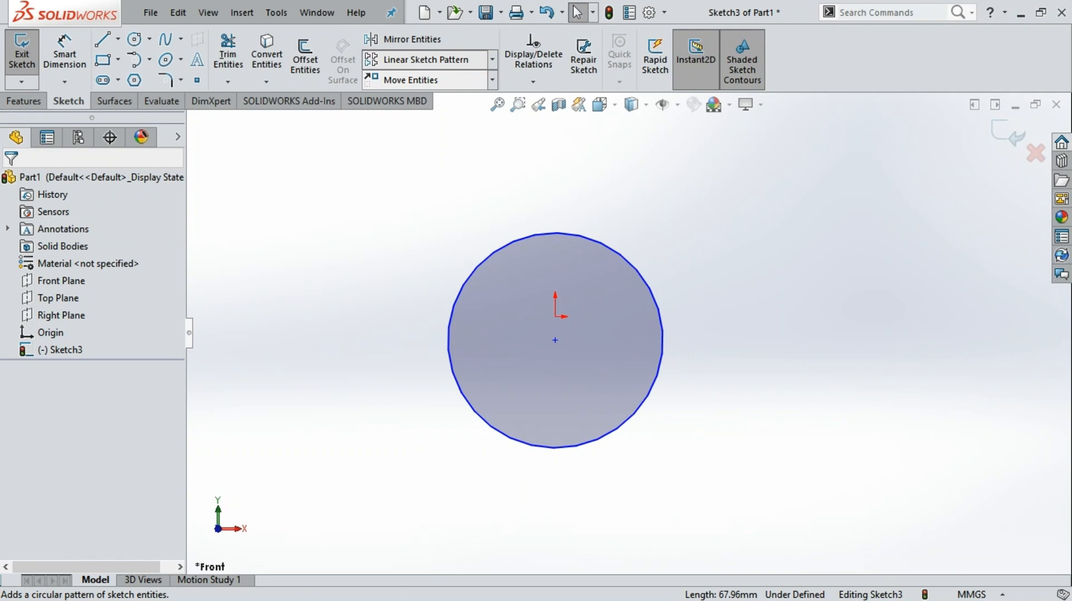
- Start a circular sketch pattern using the large circle as the entity to repeat
left_click(430, 100)
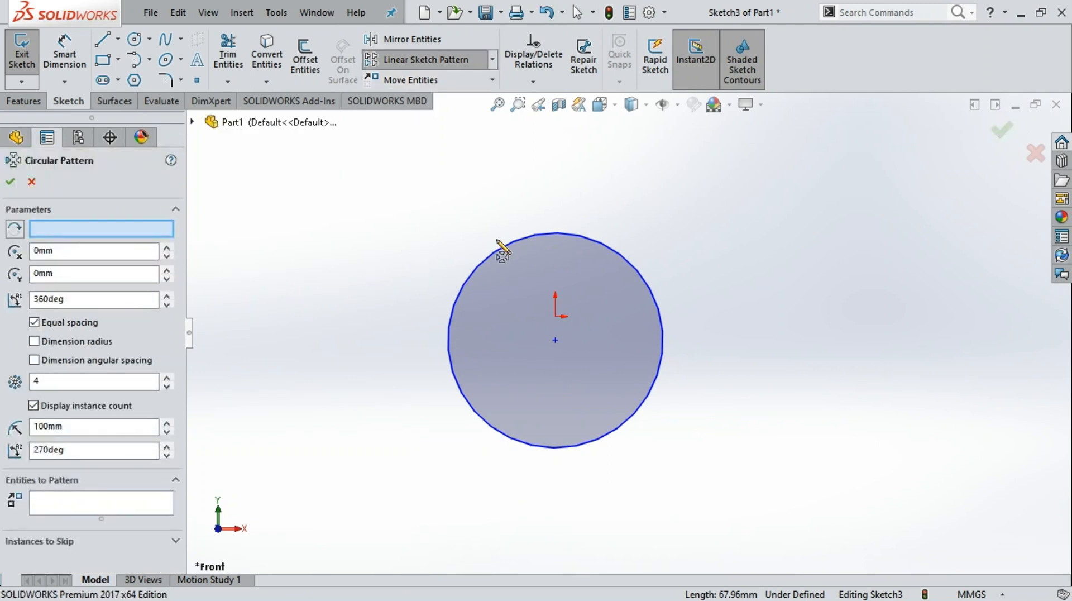
left_click(514, 249)
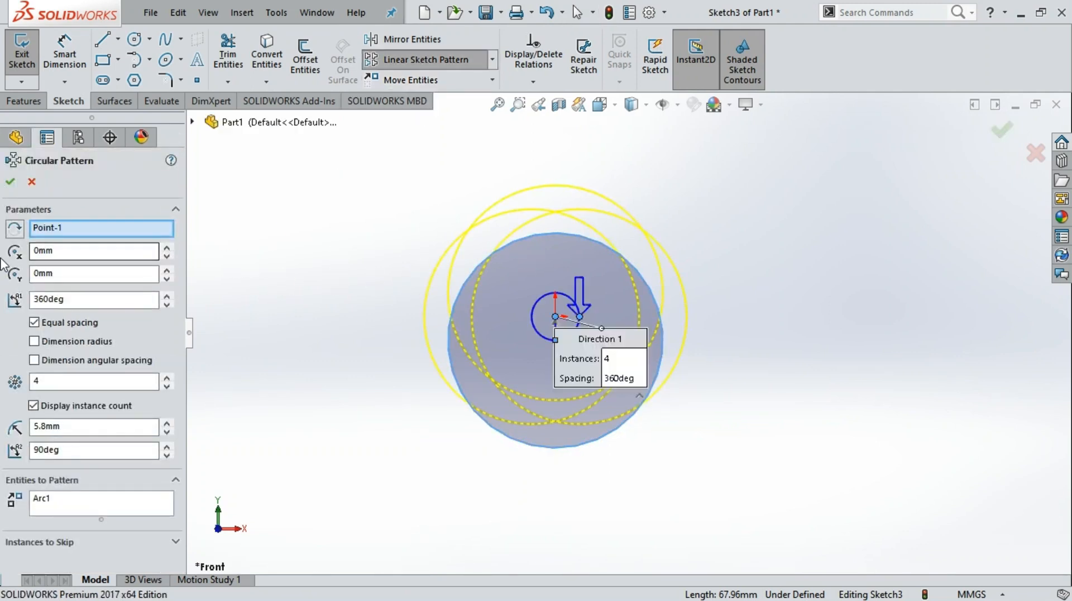
scroll(560, 274, "down", 2)
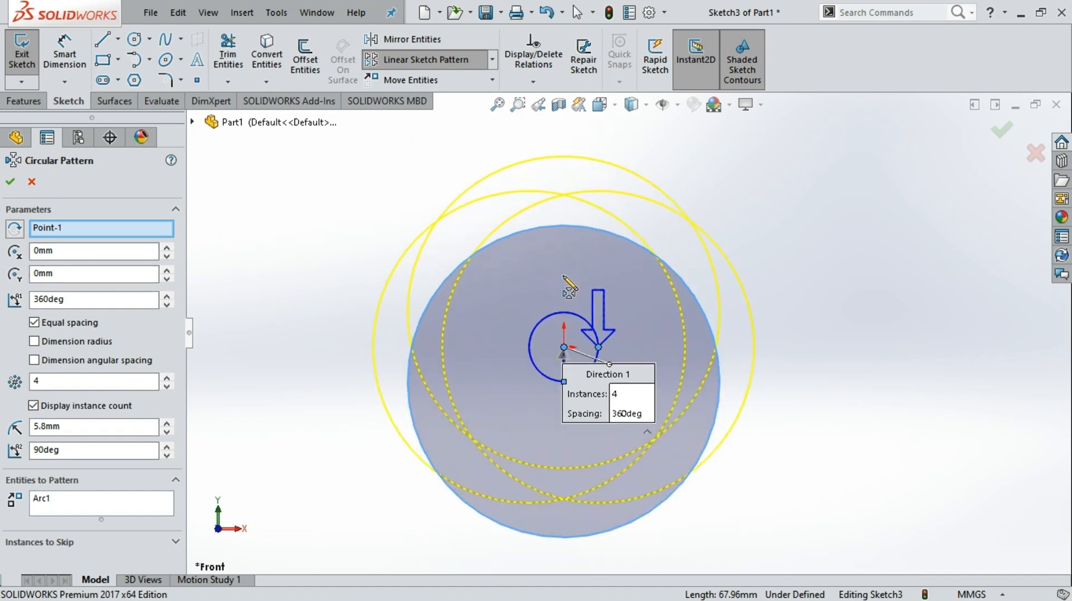
scroll(565, 271, "down", 2)
scroll(677, 254, "up", 2)
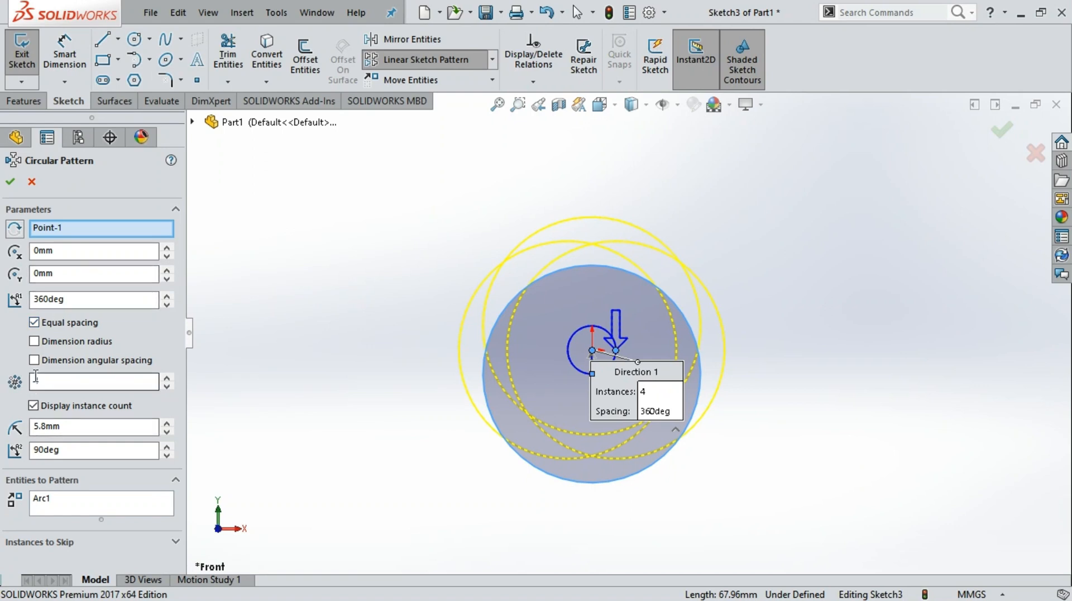
- Try different instance counts between 1 and 5 for the circular pattern, ending at 4
left_click(59, 382)
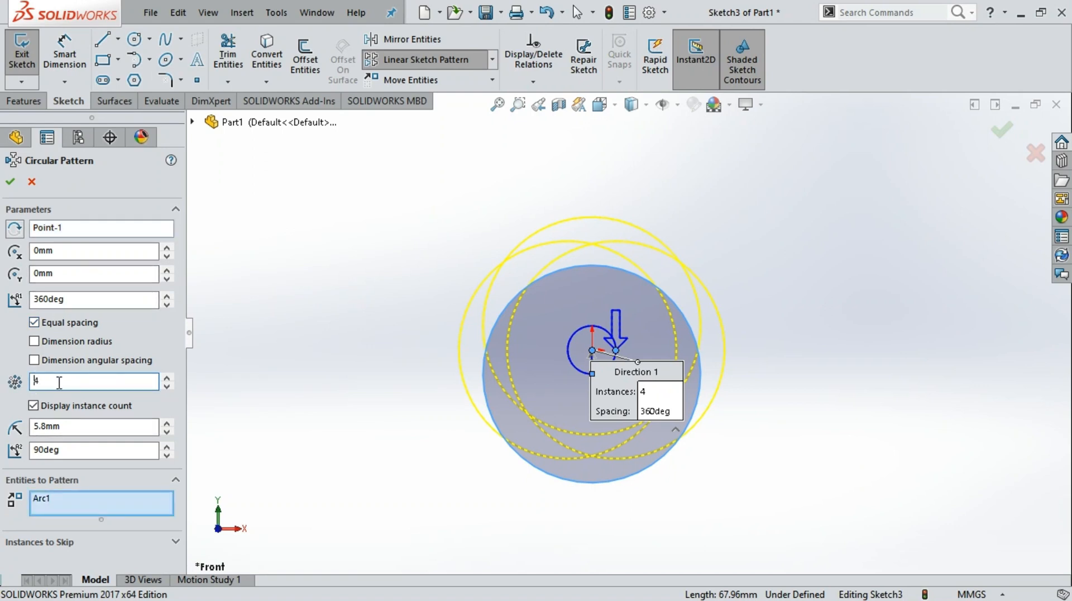
left_click(166, 385)
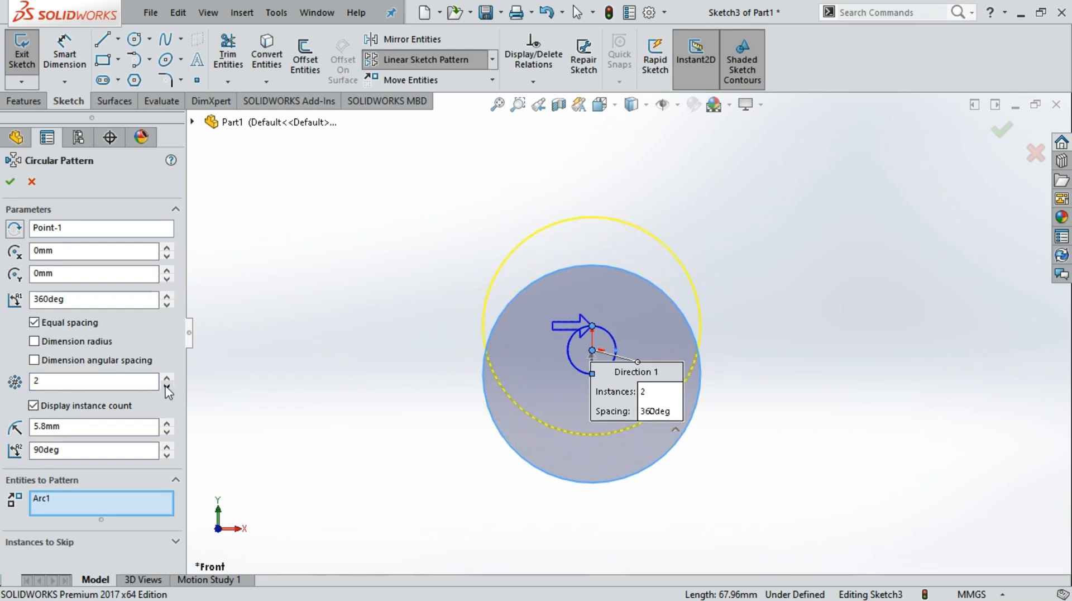
left_click(167, 385)
left_click(166, 377)
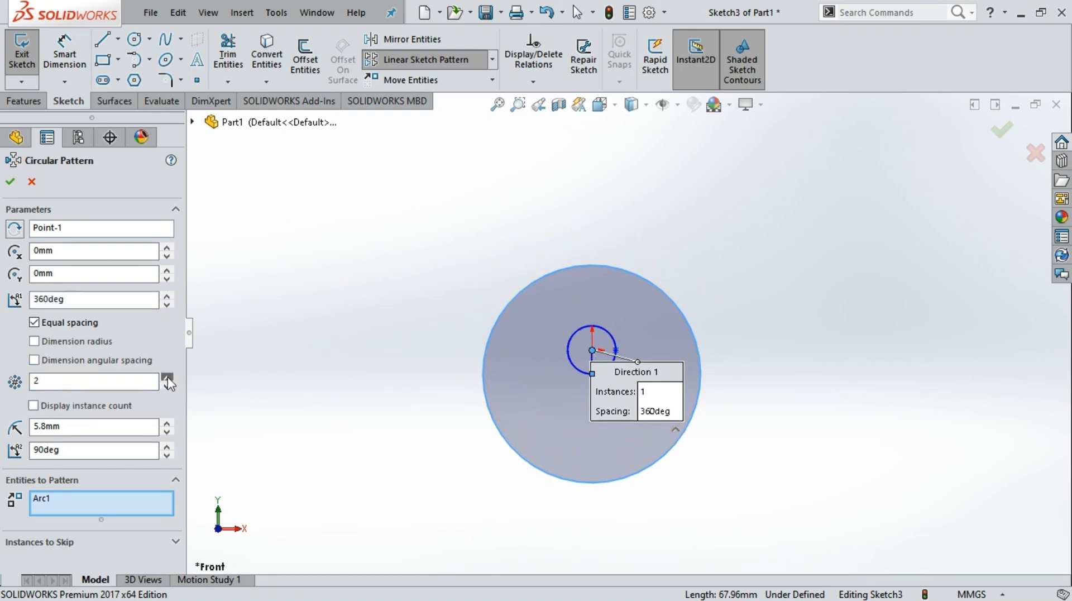
left_click(166, 378)
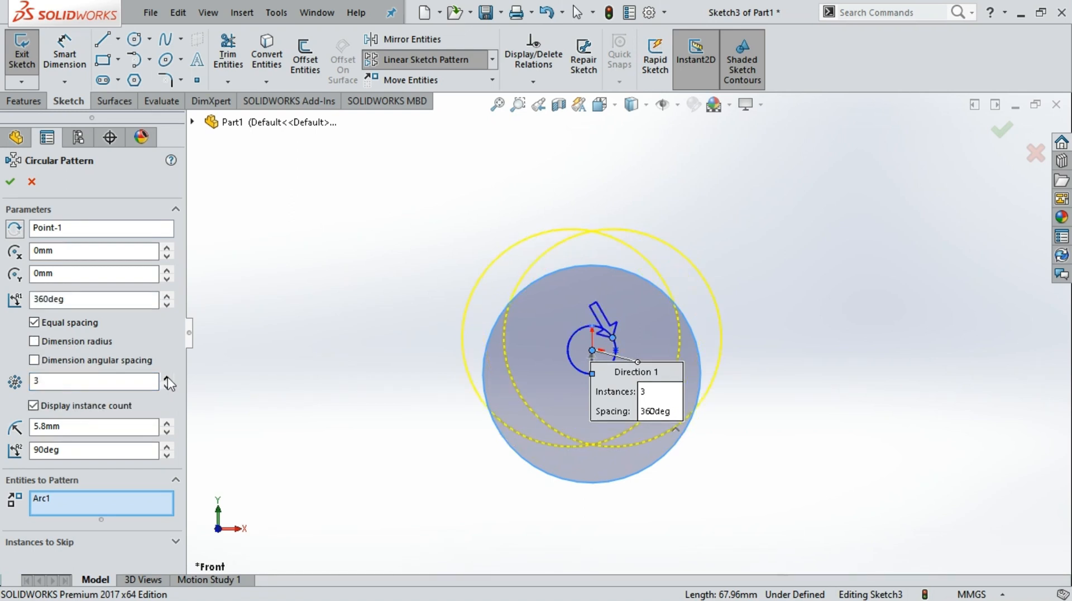
left_click(167, 378)
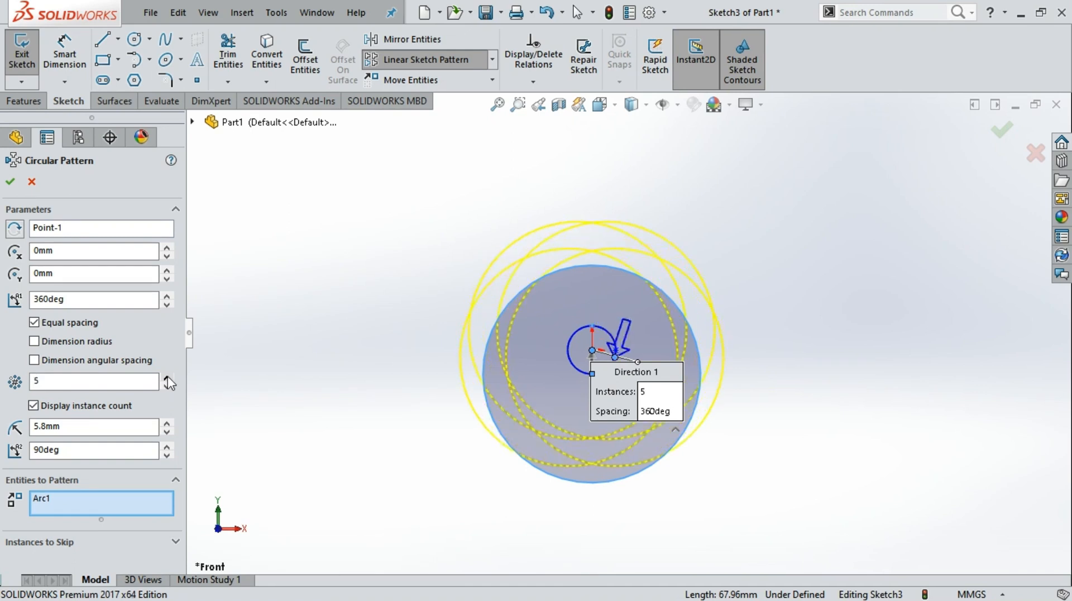
left_click(166, 386)
left_click(167, 386)
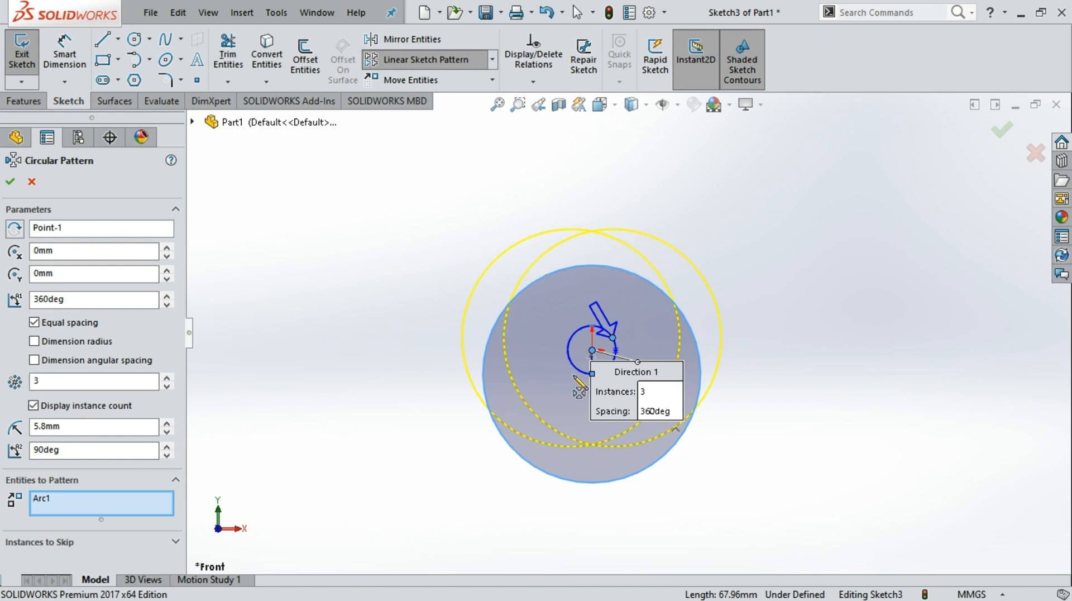
left_click(166, 377)
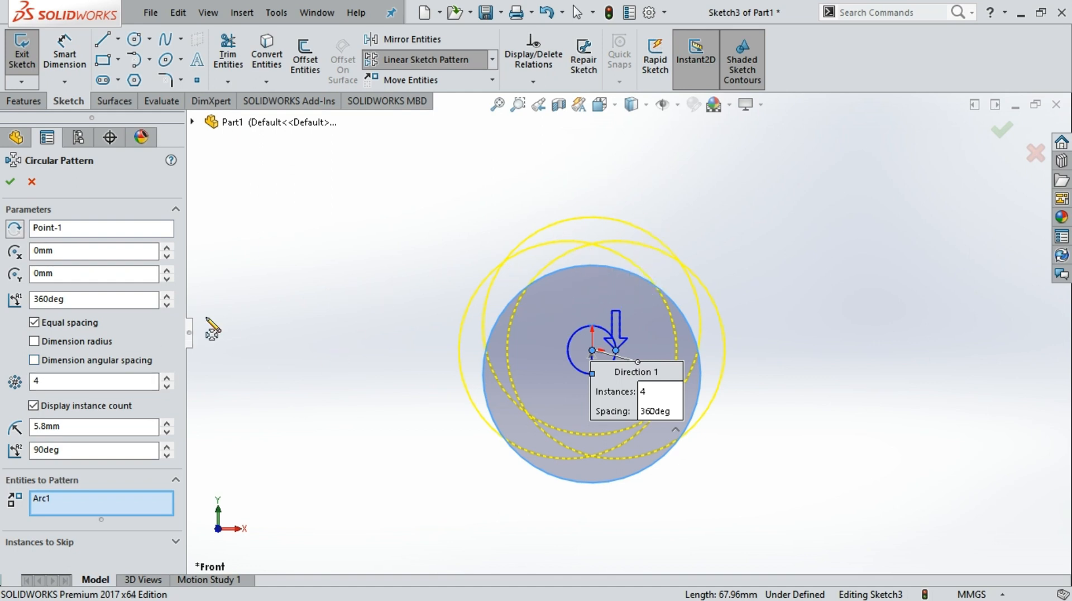
- Set the circular pattern's number of instances to 5
scroll(637, 363, "down", 3)
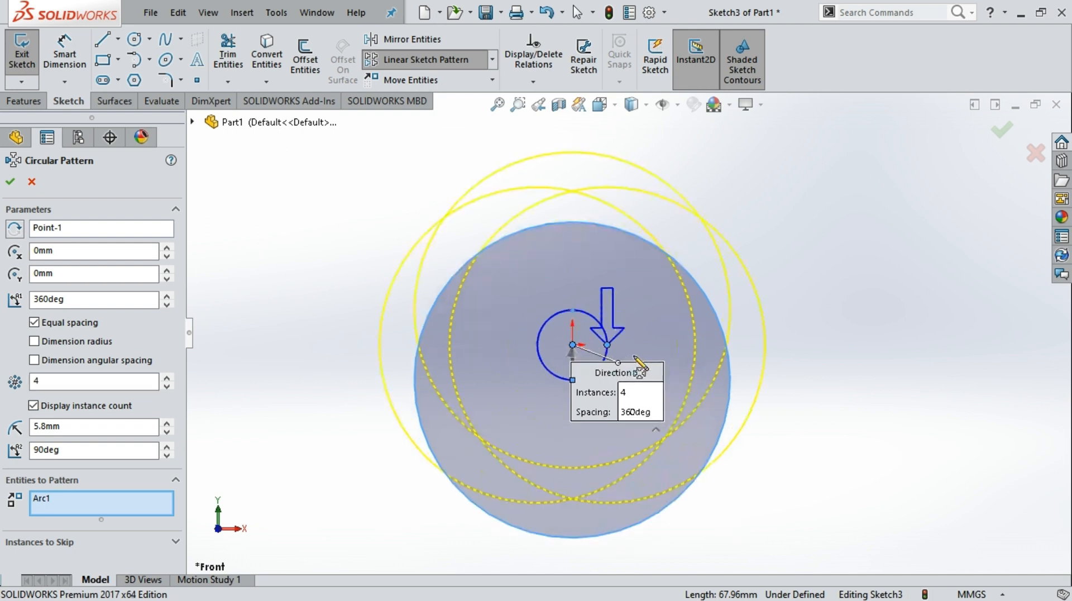
scroll(633, 361, "up", 2)
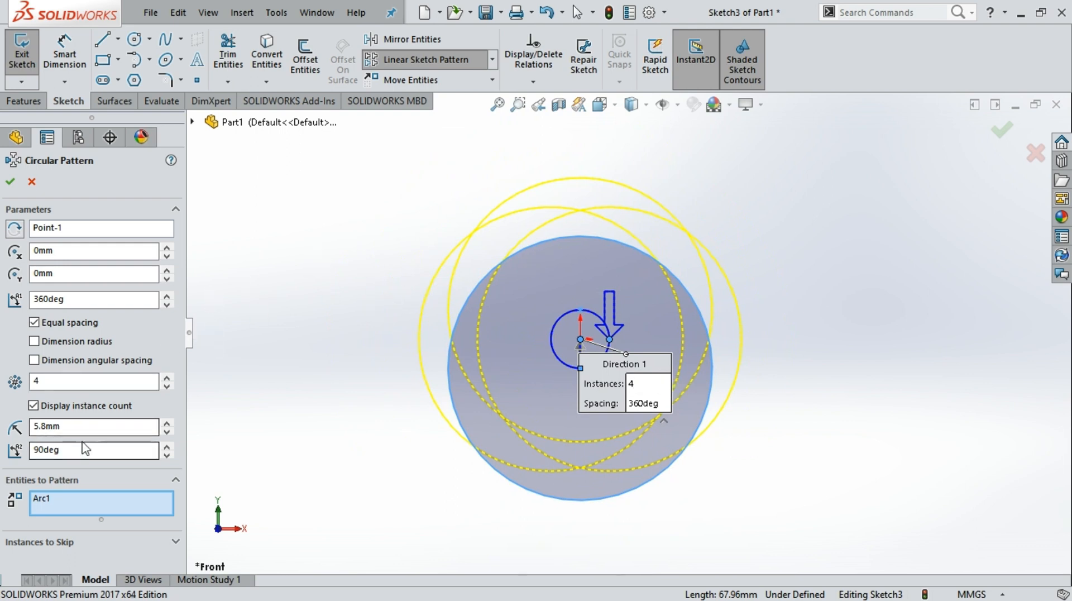
left_click(166, 379)
left_click(166, 379)
left_click(167, 386)
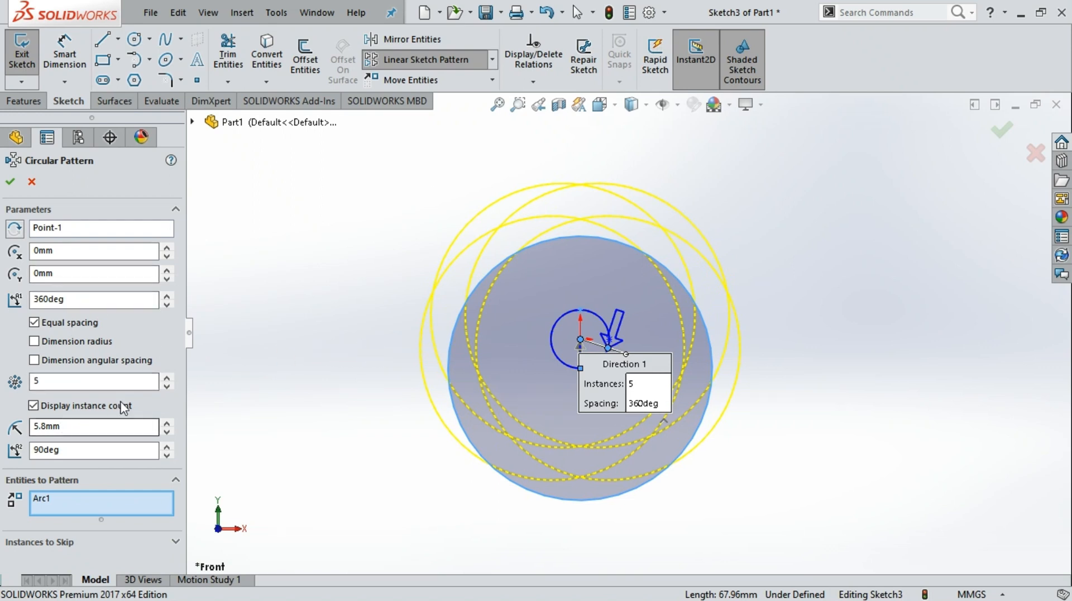
- Try a larger pattern radius of 45.8 mm to spread the circle copies apart
left_click(166, 423)
left_click(166, 423)
left_click(166, 423)
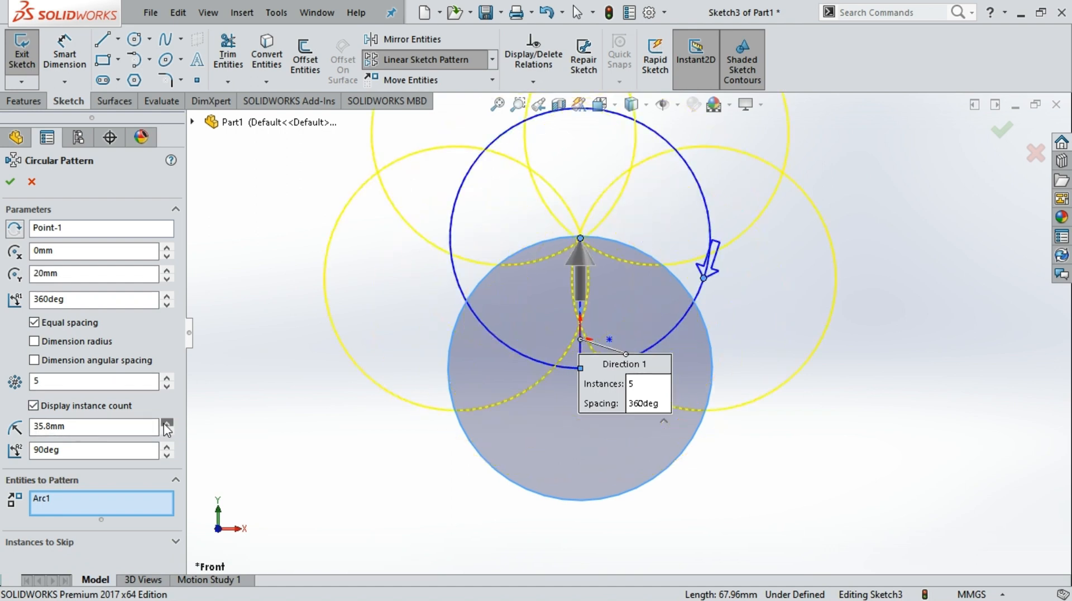
left_click(166, 423)
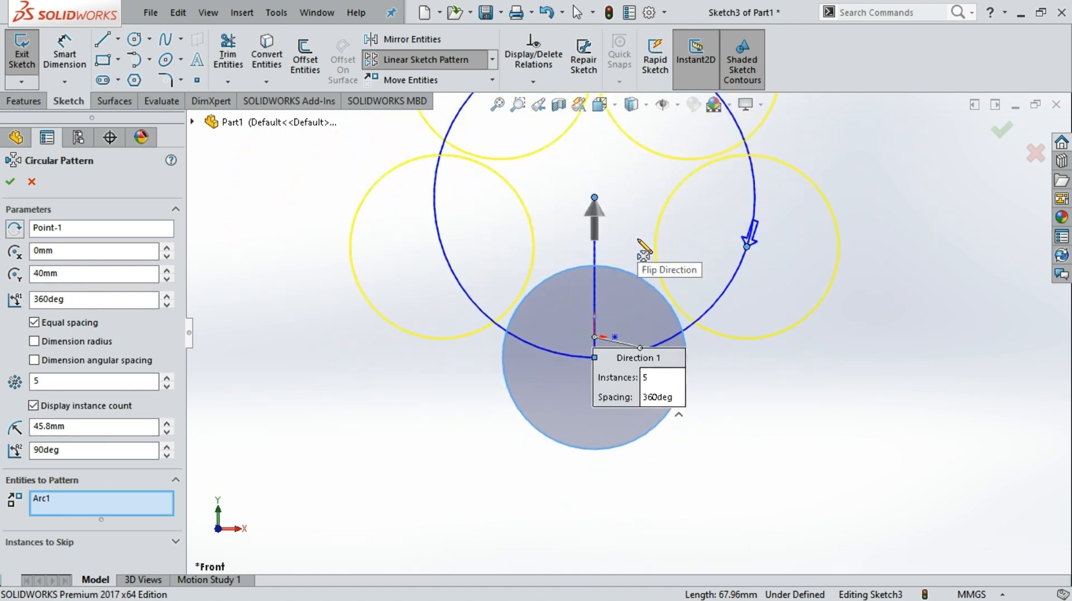
scroll(638, 239, "up", 2)
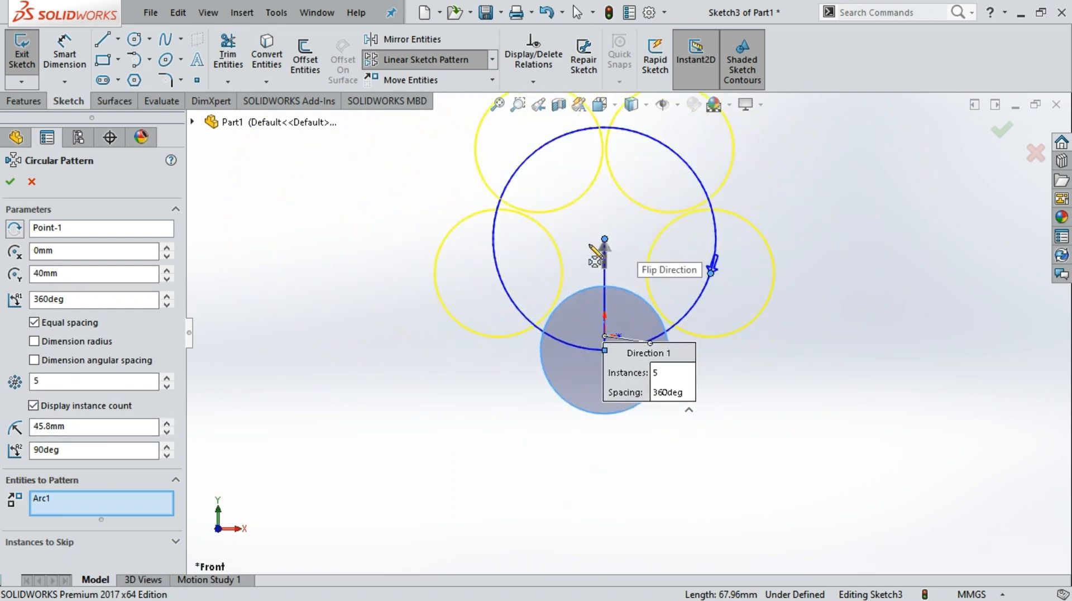
- Lower the pattern radius back to 5.8 mm and dismiss the number-range warning
left_click(166, 431)
left_click(167, 431)
left_click(166, 431)
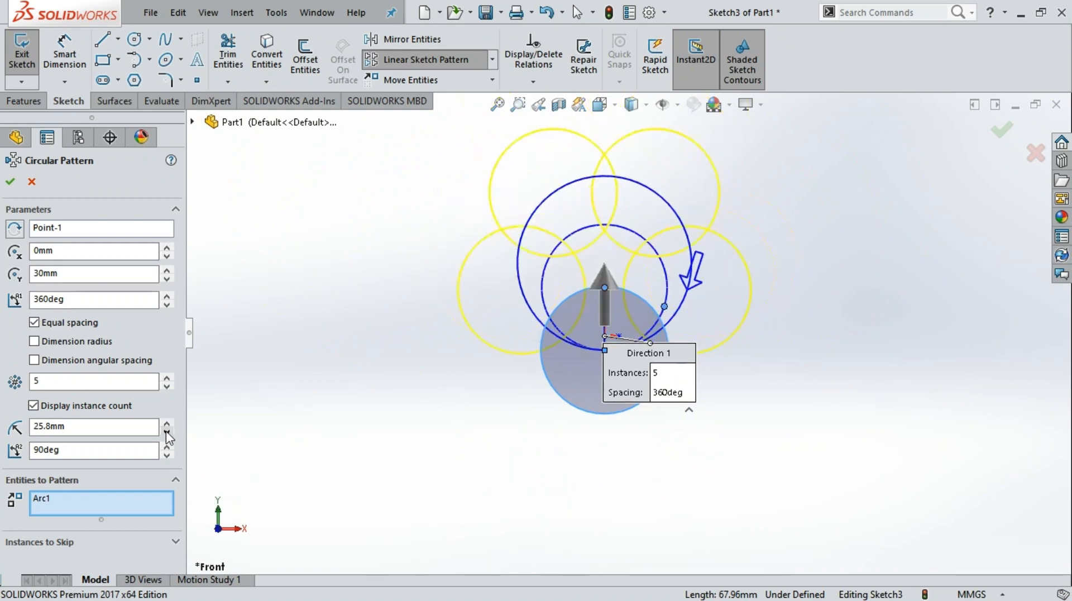
left_click(166, 431)
left_click(167, 431)
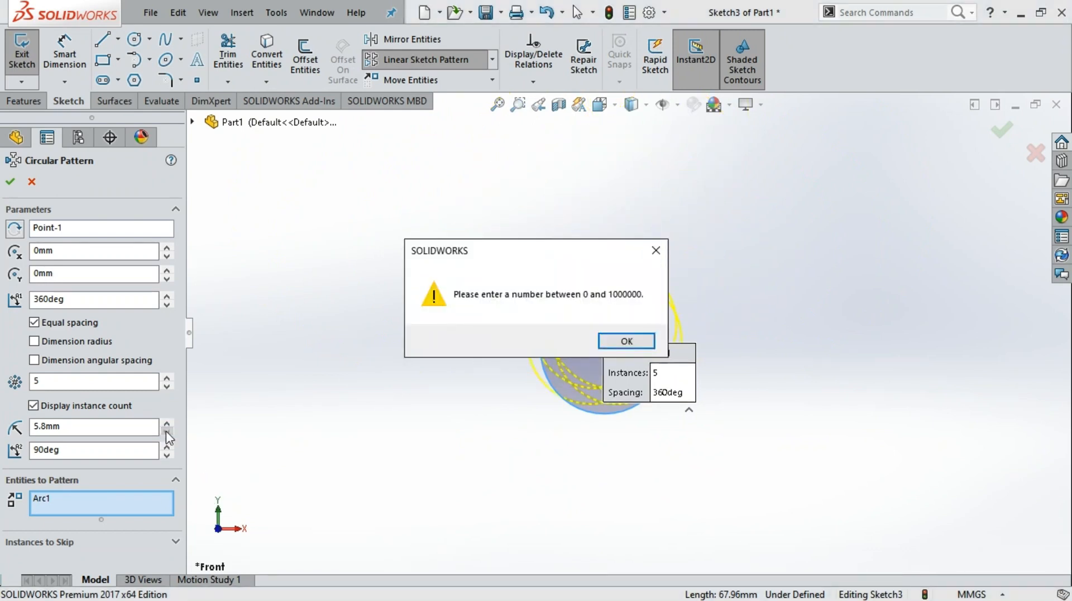
left_click(626, 340)
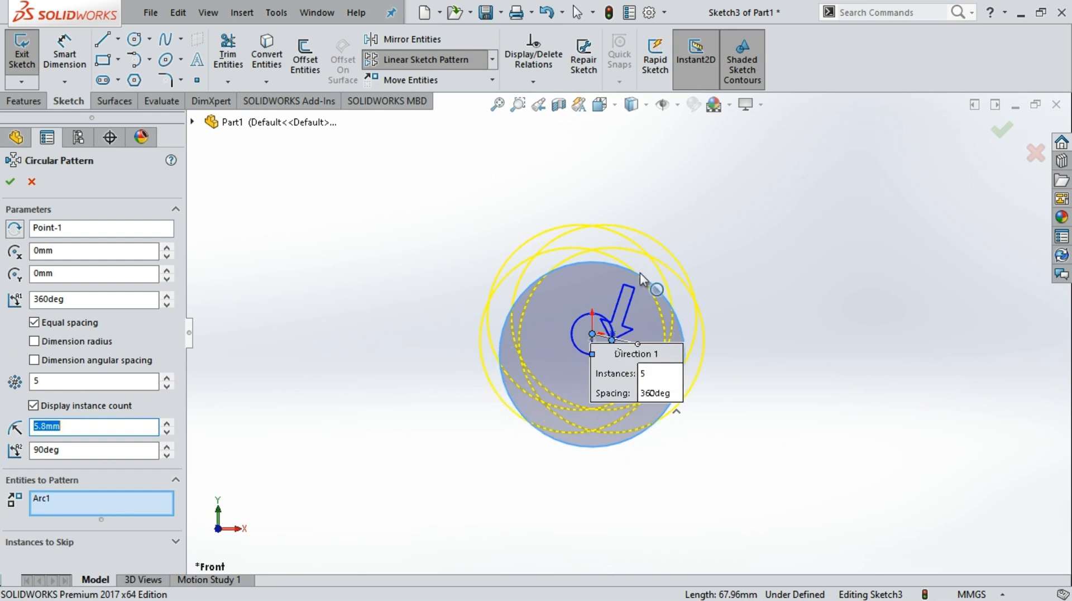
- Set the circular pattern's radius to 55.8 mm
left_click(167, 424)
left_click(168, 423)
left_click(168, 423)
left_click(168, 423)
left_click(168, 424)
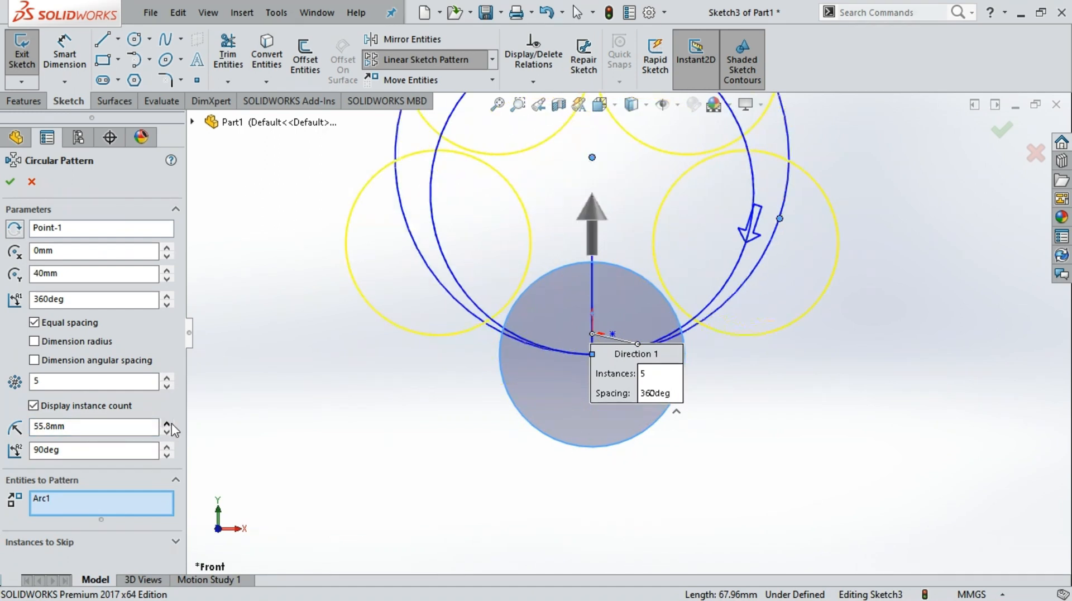
scroll(531, 224, "up", 1)
scroll(576, 215, "up", 5)
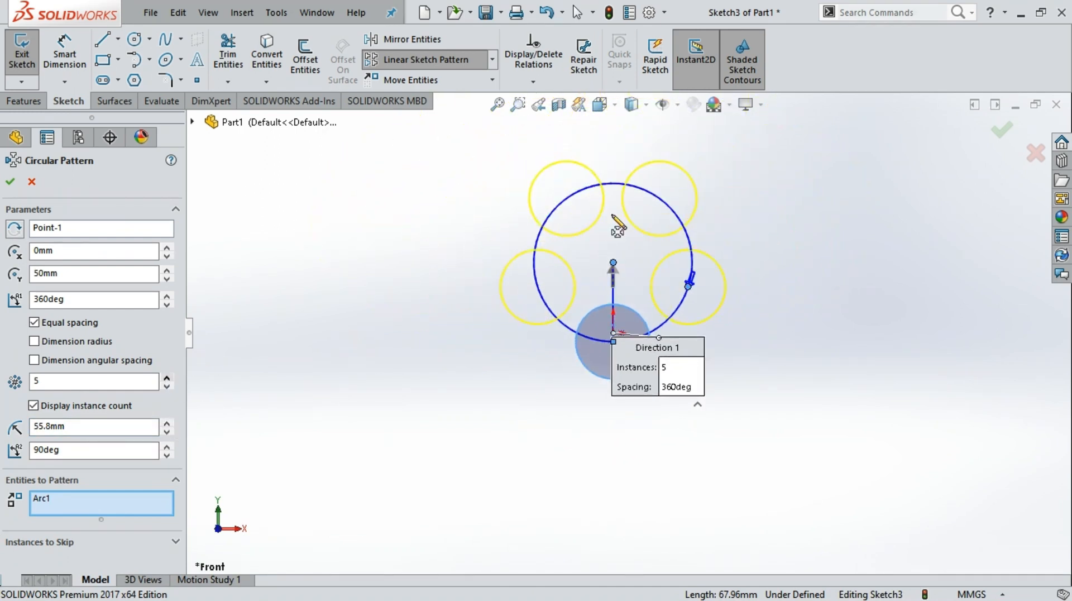
scroll(714, 190, "down", 3)
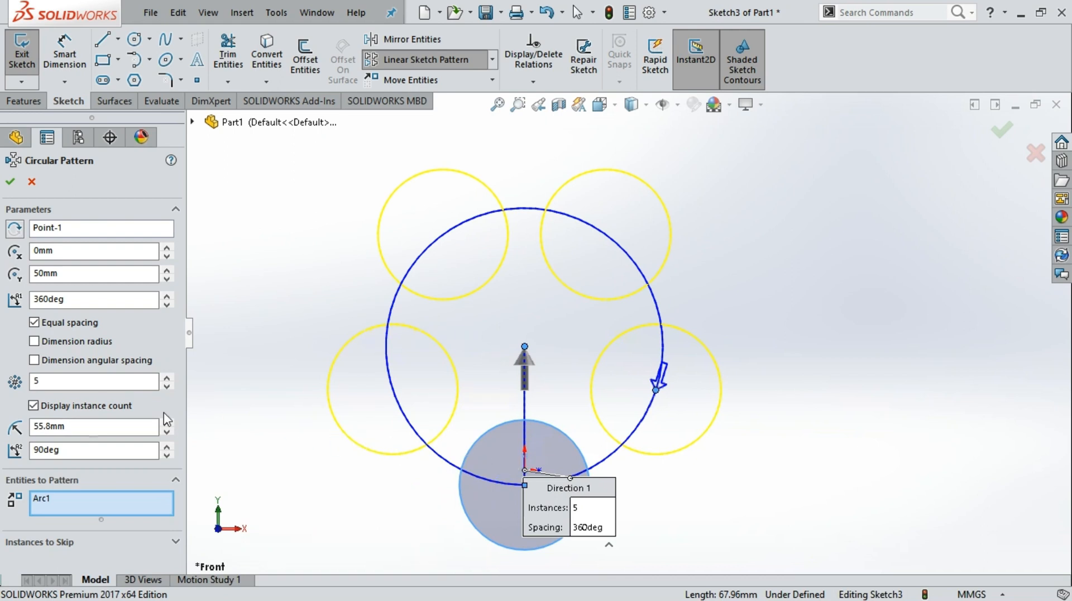
- Set the circular pattern's number of instances to 6
left_click(43, 381)
left_click(167, 377)
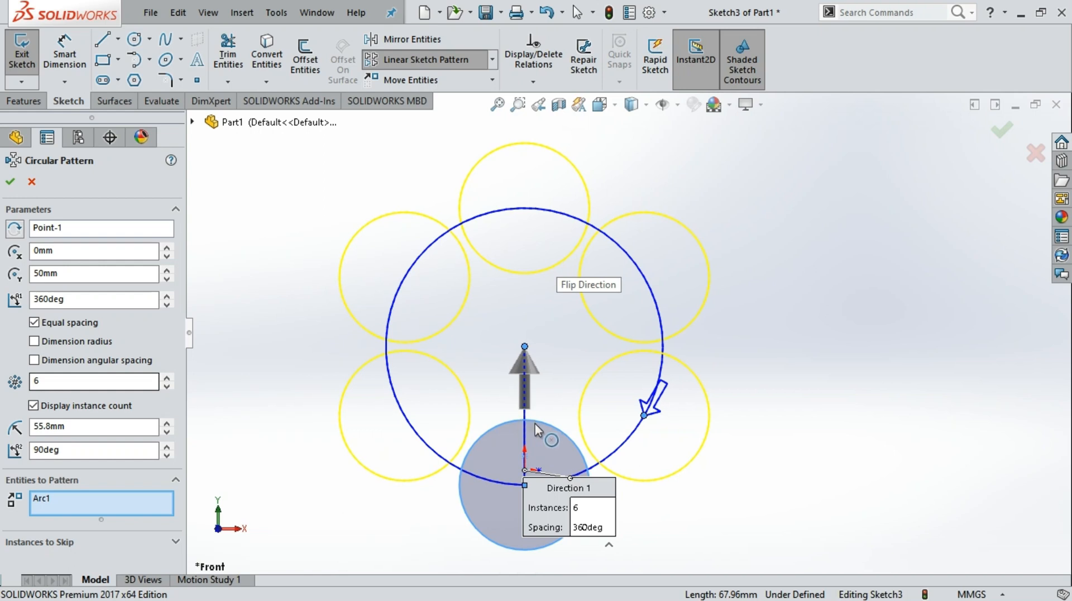
scroll(548, 430, "down", 1)
scroll(539, 420, "up", 1)
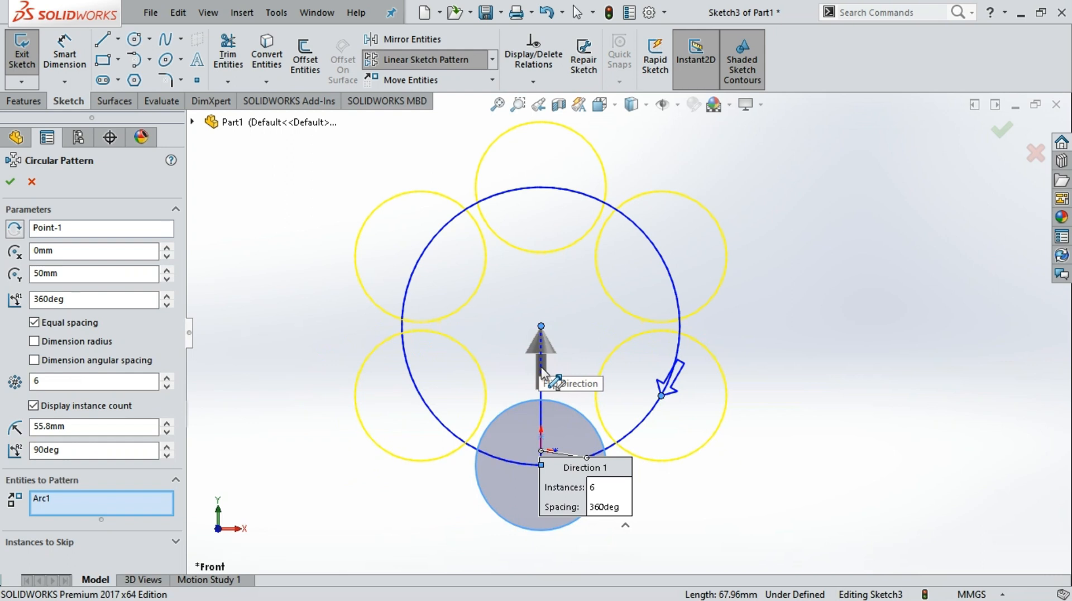
- Try moving the pattern centre upward to a Y position of 190 mm
left_click(167, 270)
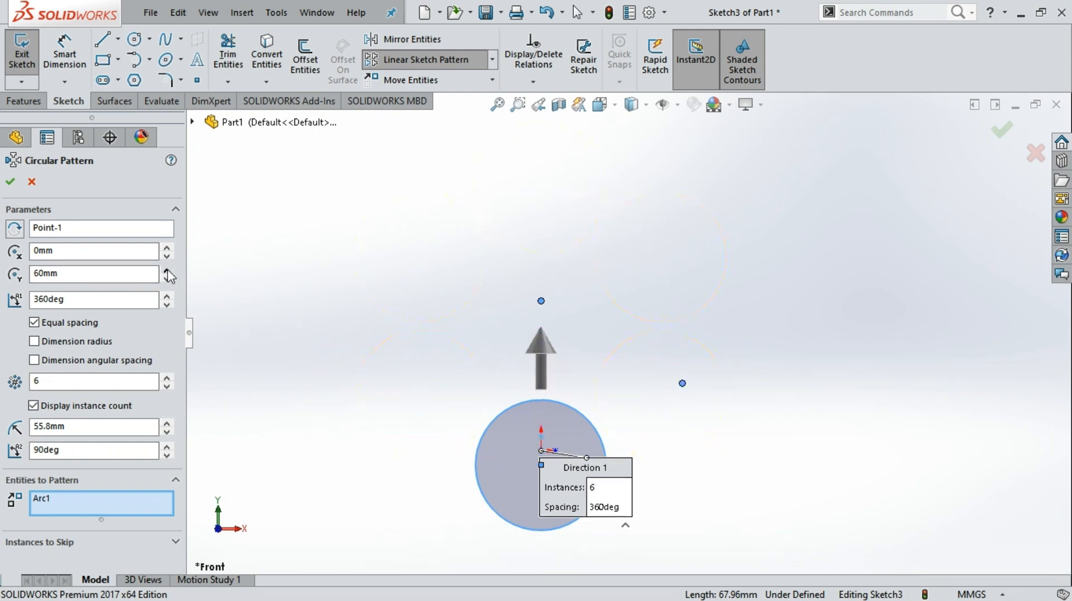
left_click(168, 271)
left_click(167, 270)
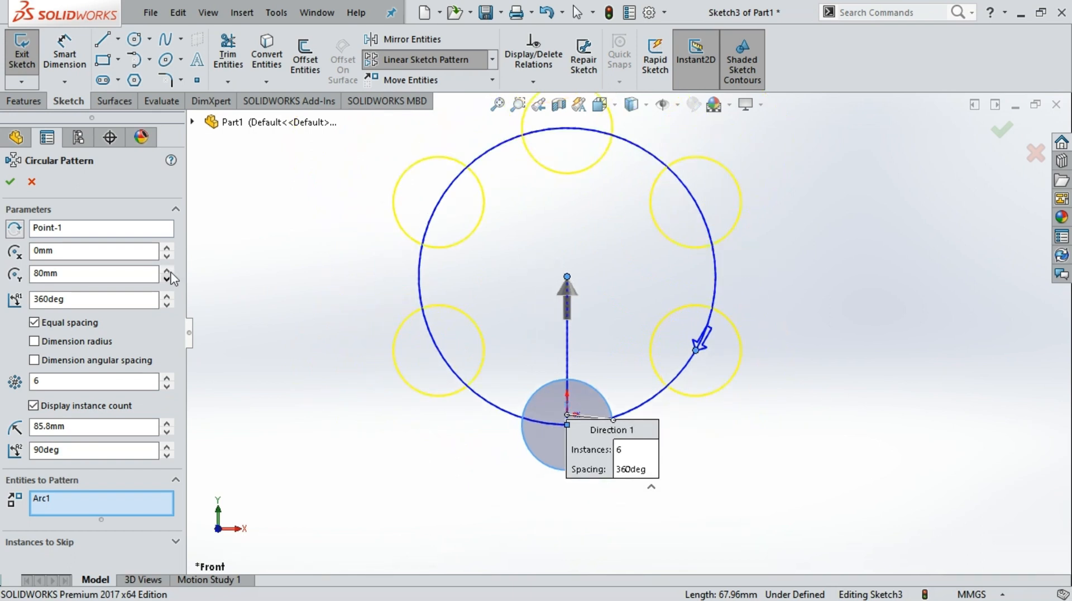
left_click(167, 270)
left_click(167, 270)
left_click(167, 270)
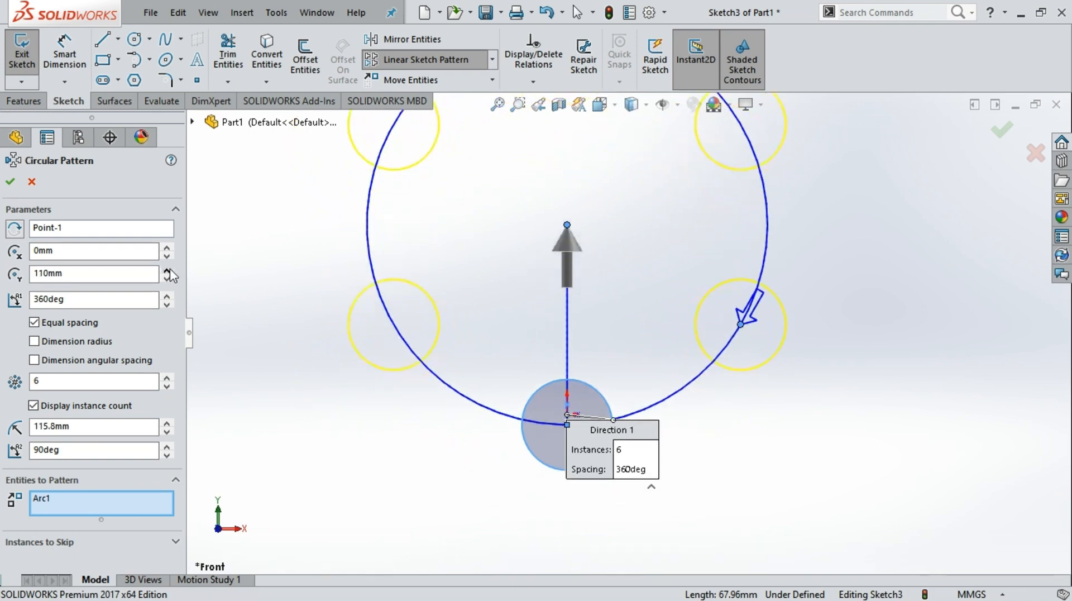
left_click(167, 270)
left_click(167, 270)
left_click(167, 270)
left_click(167, 270)
left_click(167, 271)
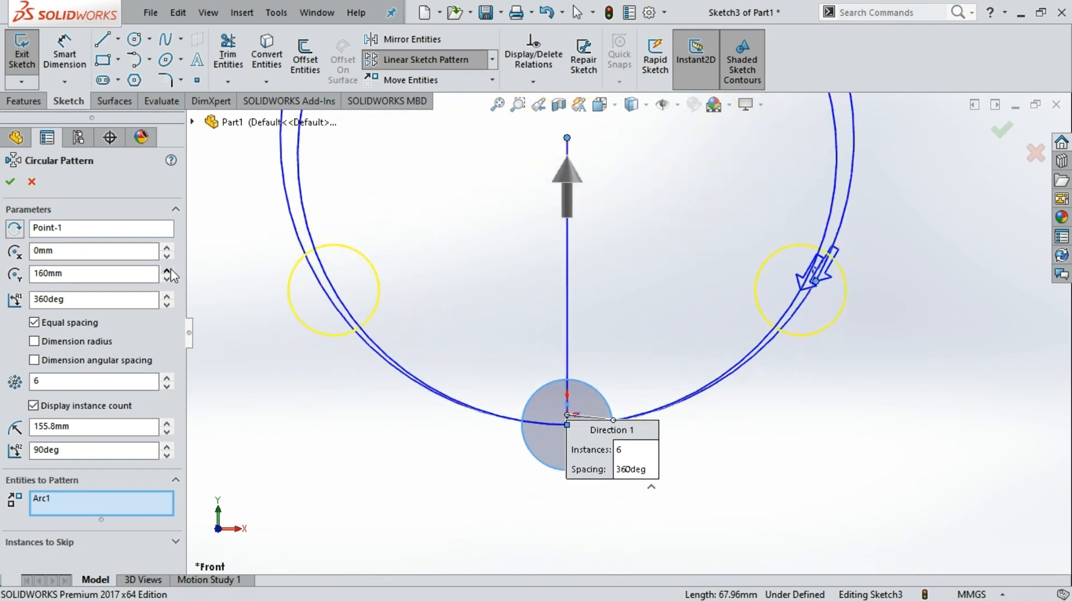
left_click(167, 271)
left_click(167, 271)
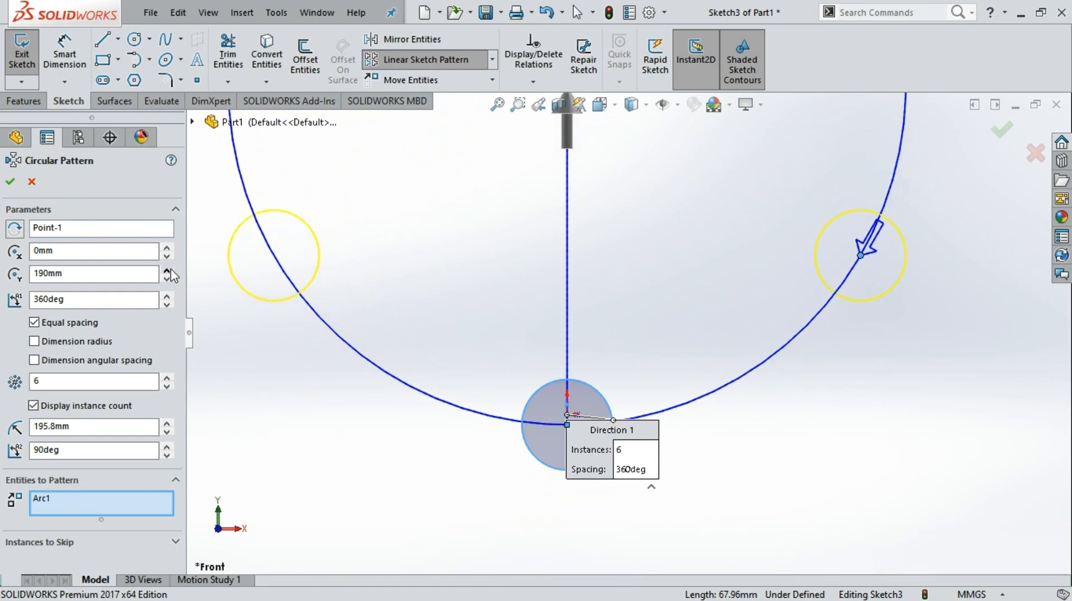
- Set the pattern centre's Y position to 80 mm
left_click(167, 279)
left_click(167, 279)
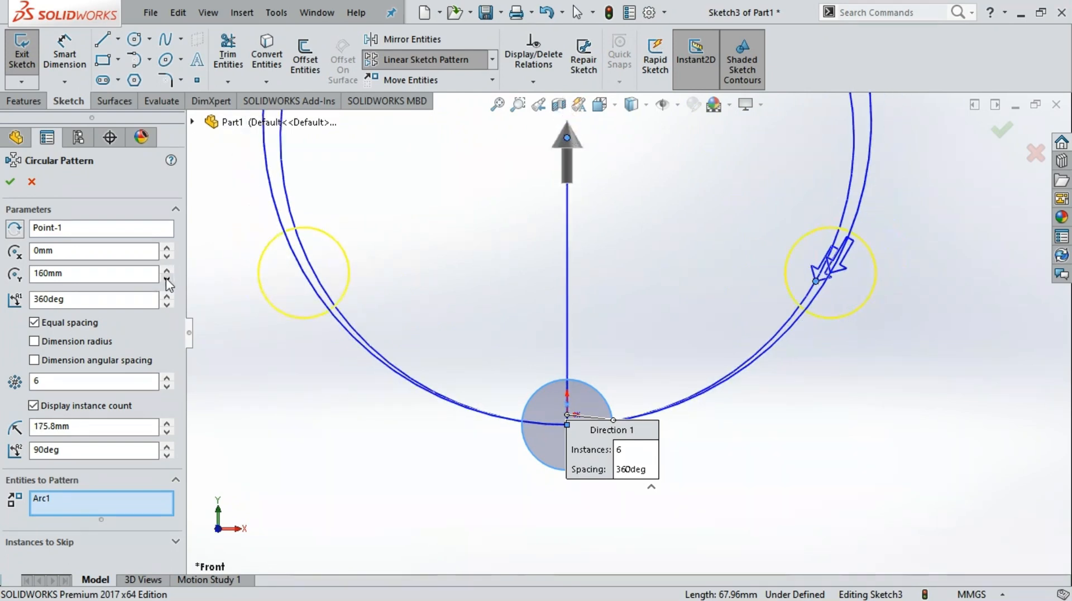
left_click(167, 279)
left_click(167, 280)
left_click(167, 279)
left_click(167, 279)
left_click(167, 280)
left_click(167, 279)
left_click(167, 279)
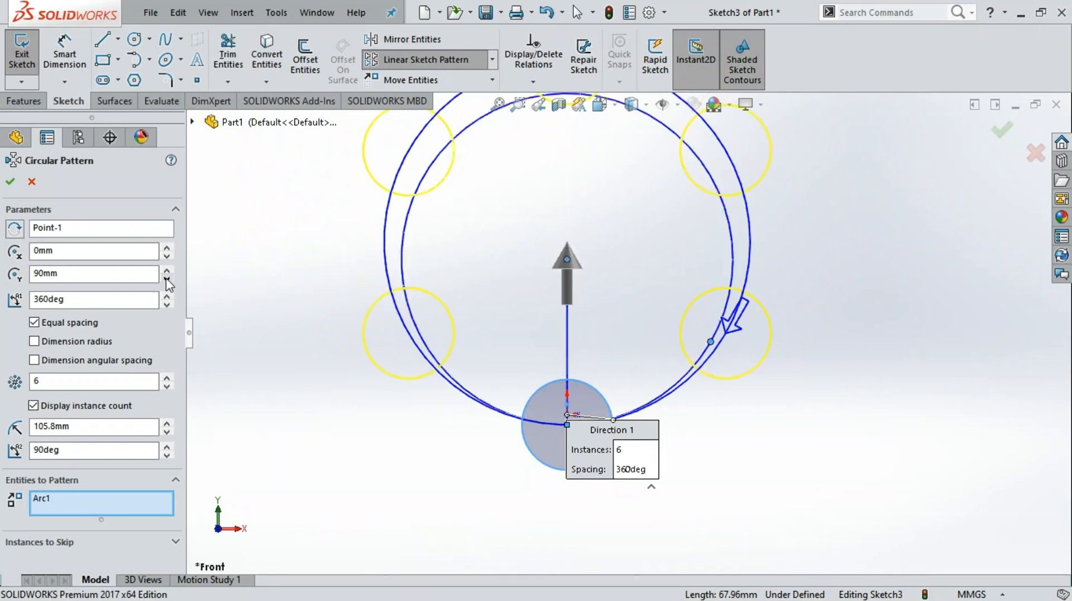
left_click(167, 280)
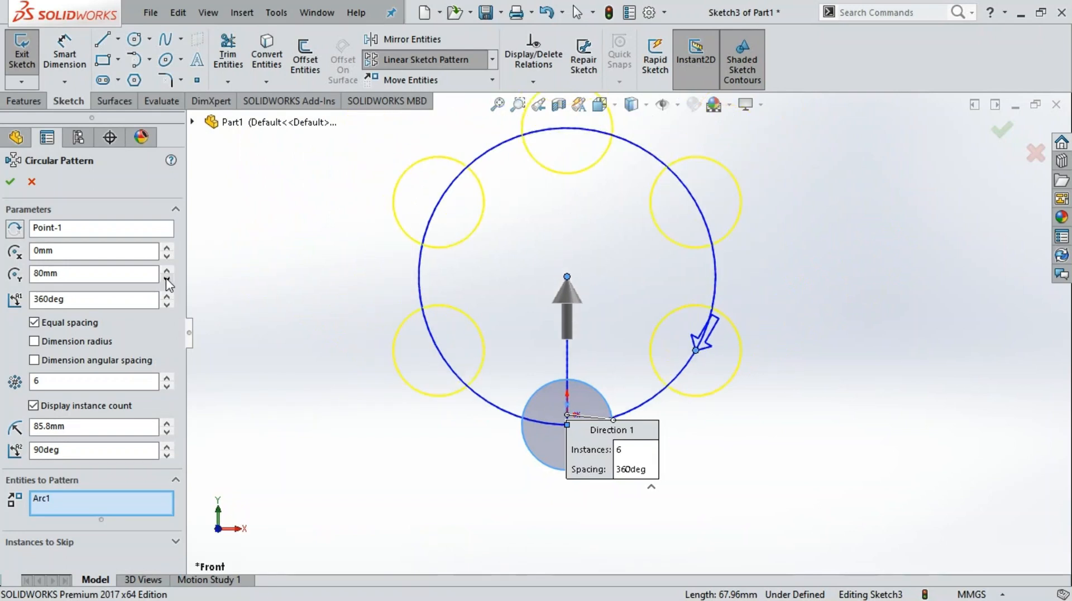
- Shift the pattern centre sideways to an X position of 90 mm
left_click(167, 247)
left_click(167, 248)
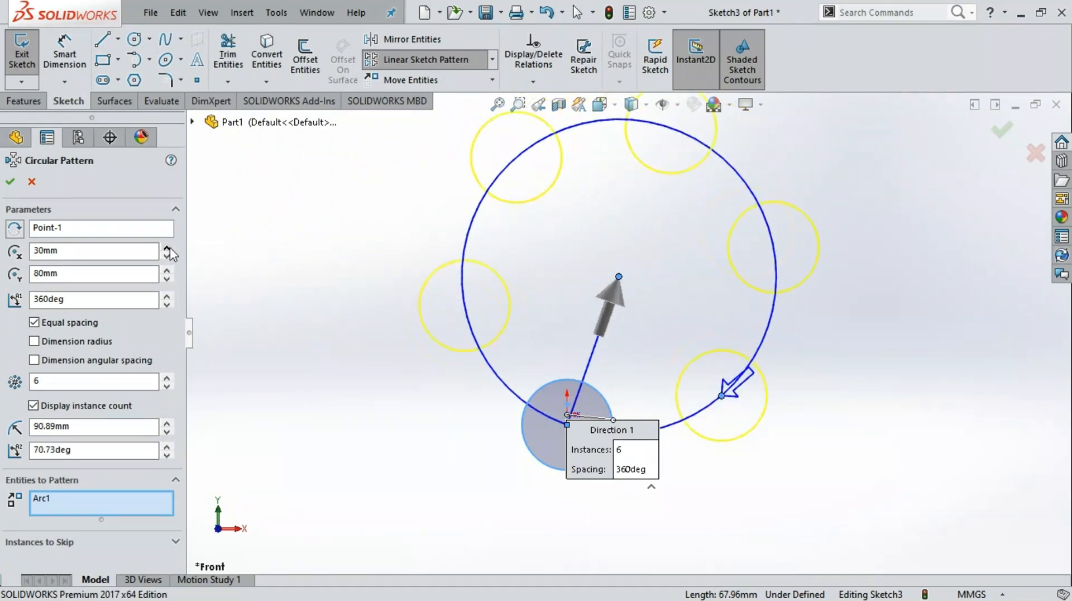
left_click(167, 248)
left_click(167, 248)
left_click(167, 248)
left_click(167, 247)
left_click(167, 248)
left_click(166, 248)
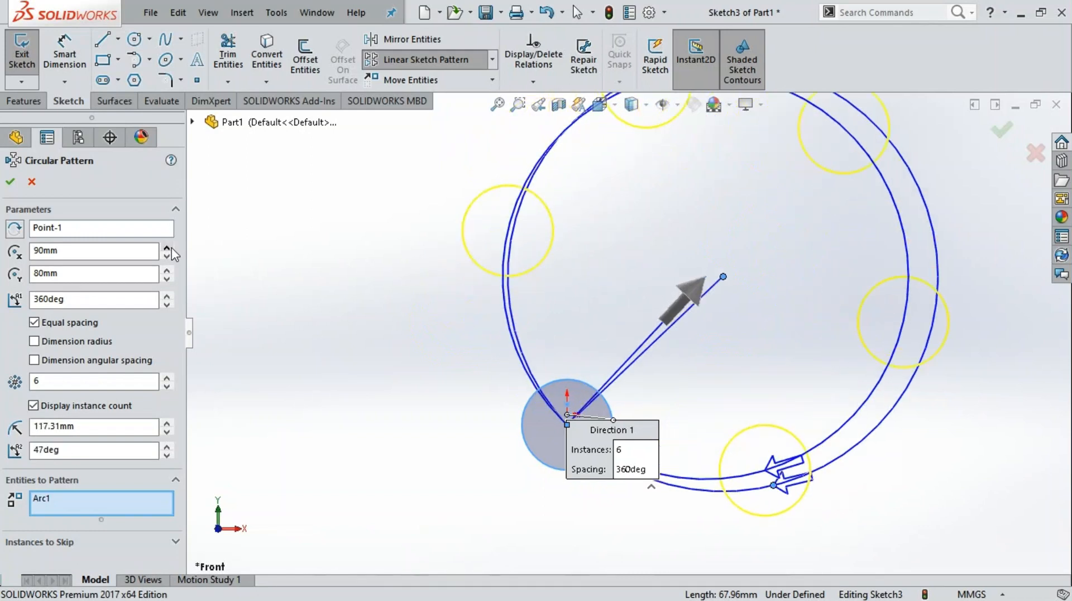
- Try moving the circular pattern's centre sideways to an X position of 270 mm
left_click(167, 248)
left_click(167, 248)
left_click(167, 248)
left_click(167, 248)
left_click(167, 248)
left_click(167, 248)
left_click(167, 248)
left_click(167, 248)
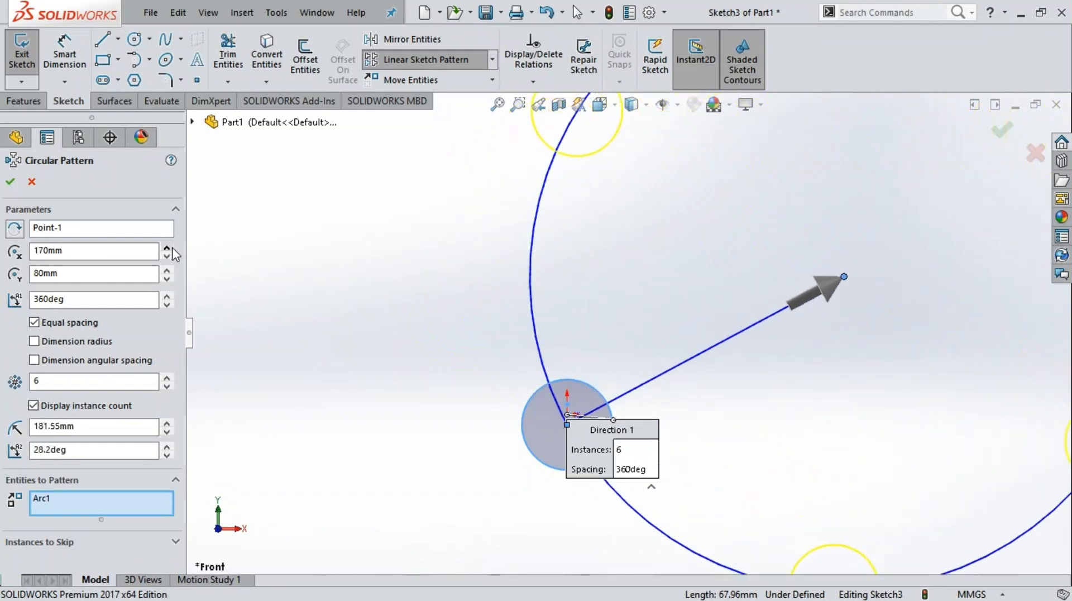
left_click(167, 248)
left_click(167, 248)
left_click(167, 248)
left_click(167, 248)
left_click(167, 248)
left_click(167, 248)
left_click(167, 248)
left_click(167, 248)
left_click(167, 248)
left_click(167, 248)
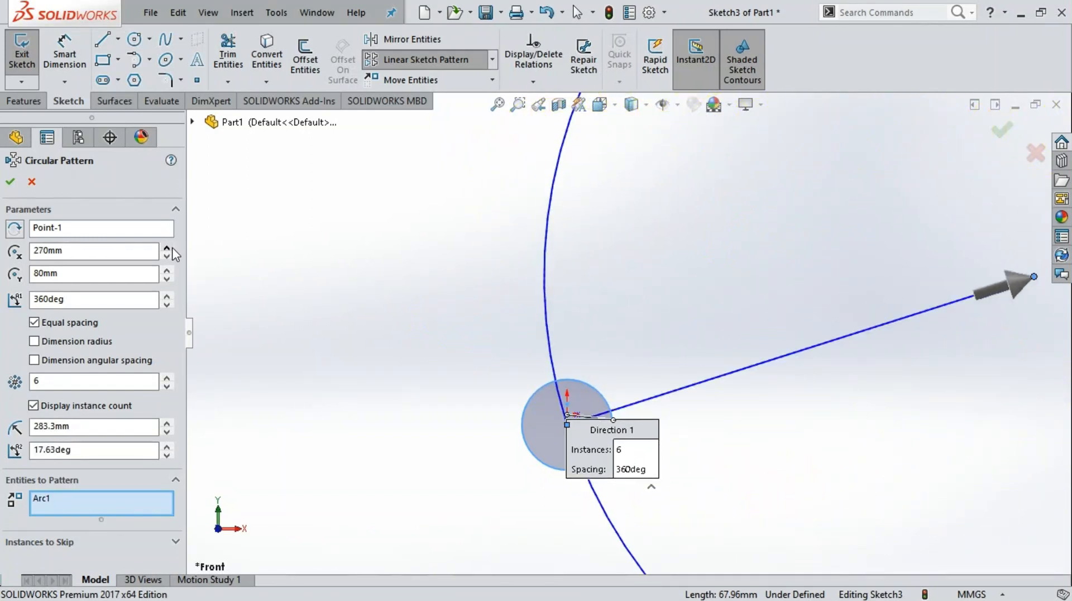
- Bring the pattern centre back in line with the origin by setting its X position to 0 mm
left_click(167, 255)
left_click(167, 255)
left_click(167, 255)
left_click(167, 255)
left_click(167, 255)
left_click(167, 255)
left_click(167, 255)
left_click(167, 255)
left_click(167, 255)
left_click(167, 255)
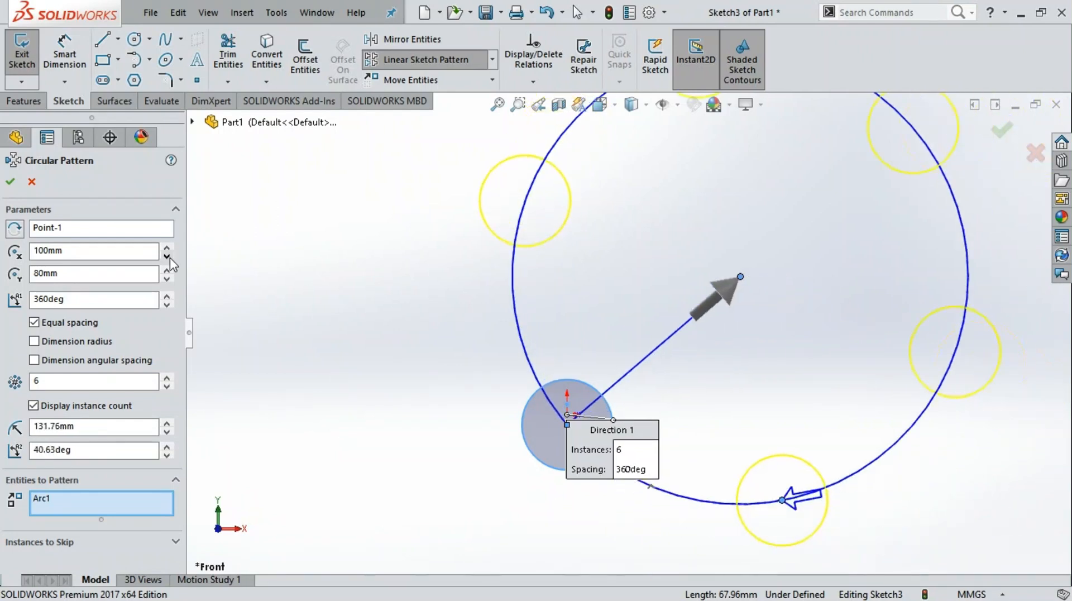
left_click(167, 255)
left_click(167, 255)
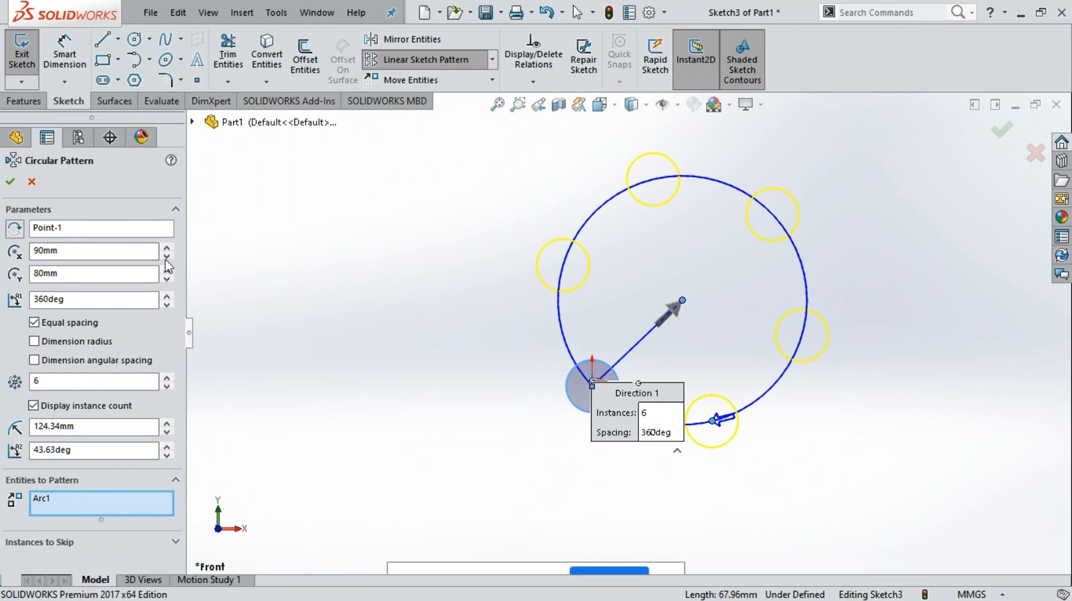
left_click(167, 255)
left_click(167, 255)
left_click(167, 256)
left_click(166, 255)
left_click(167, 256)
left_click(167, 256)
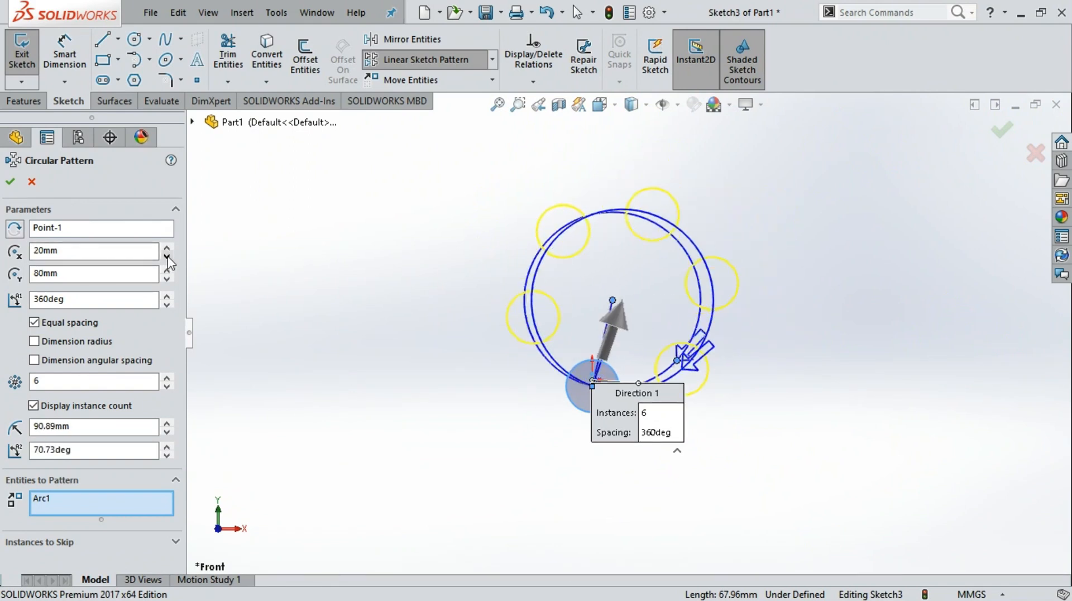
left_click(167, 255)
left_click(167, 256)
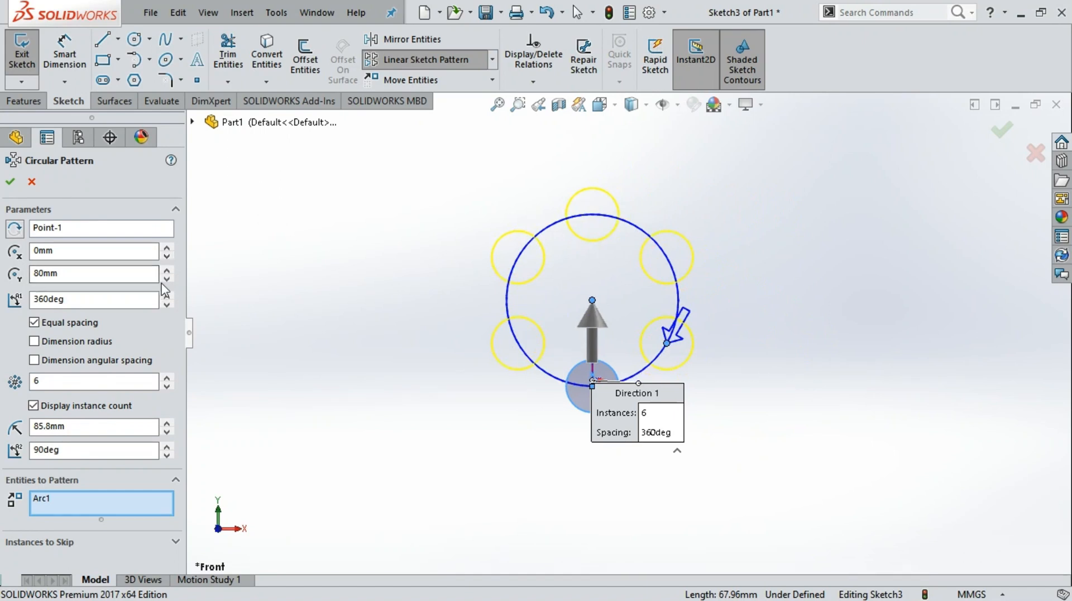
- Try lowering the pattern centre to a Y position of 0 mm
left_click(167, 278)
left_click(167, 279)
left_click(166, 279)
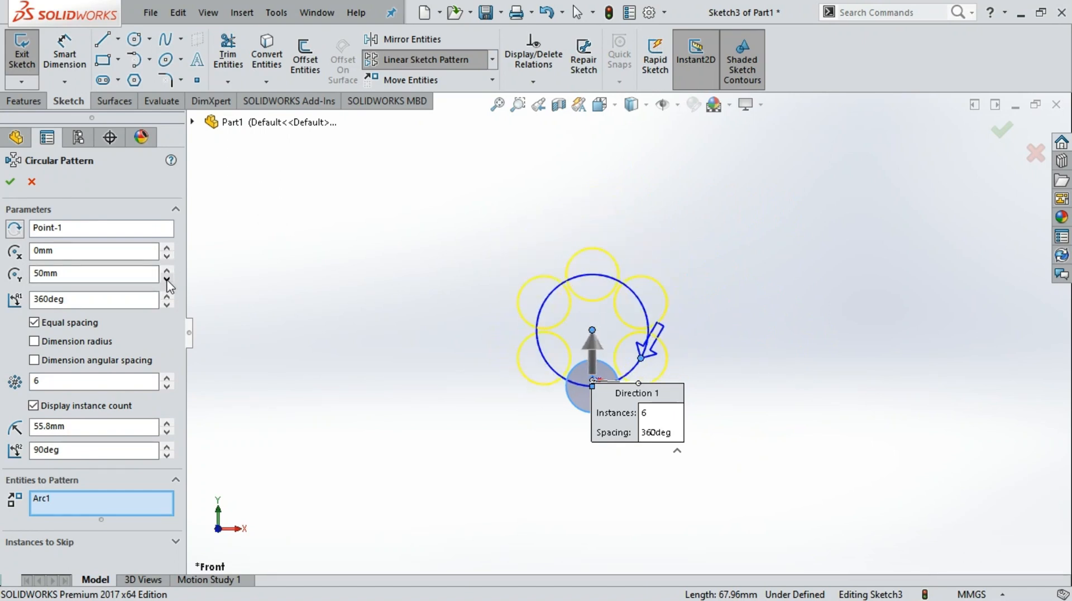
left_click(167, 279)
left_click(167, 279)
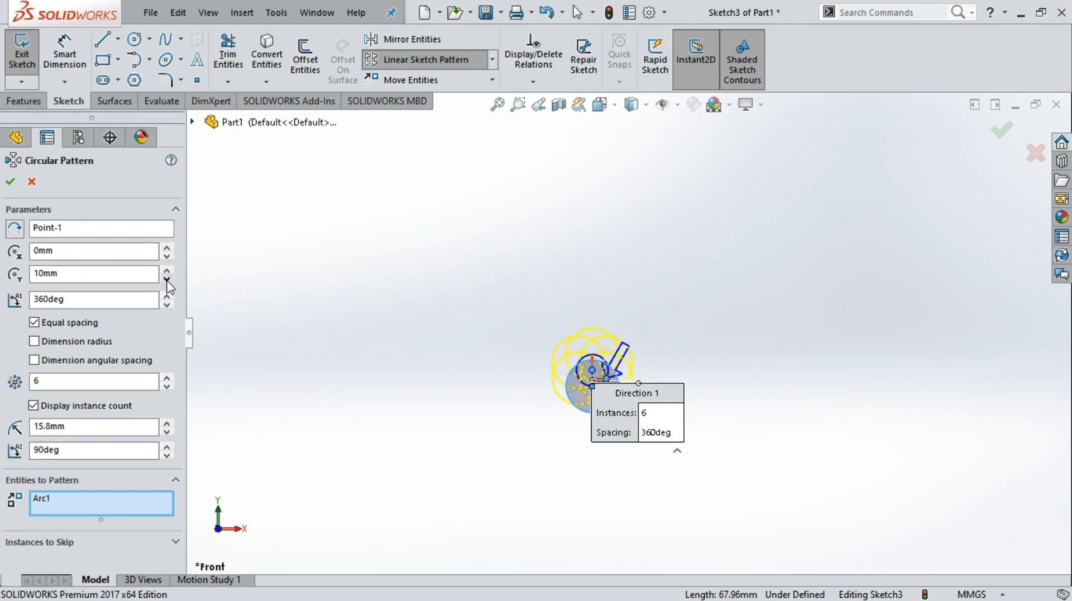
left_click(167, 279)
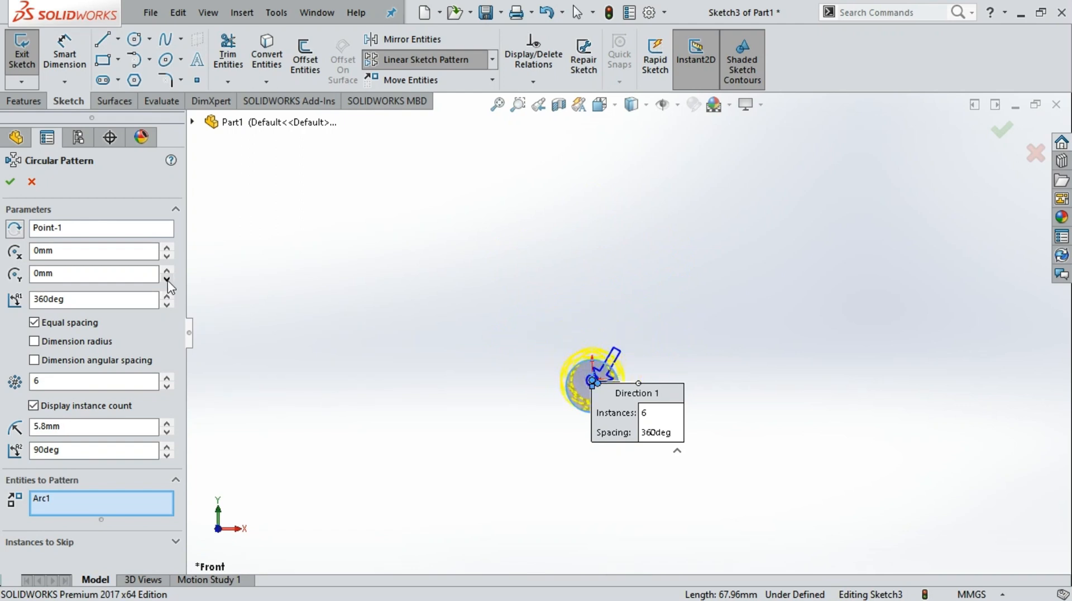
- Set the pattern centre's Y position to 130 mm
left_click(166, 271)
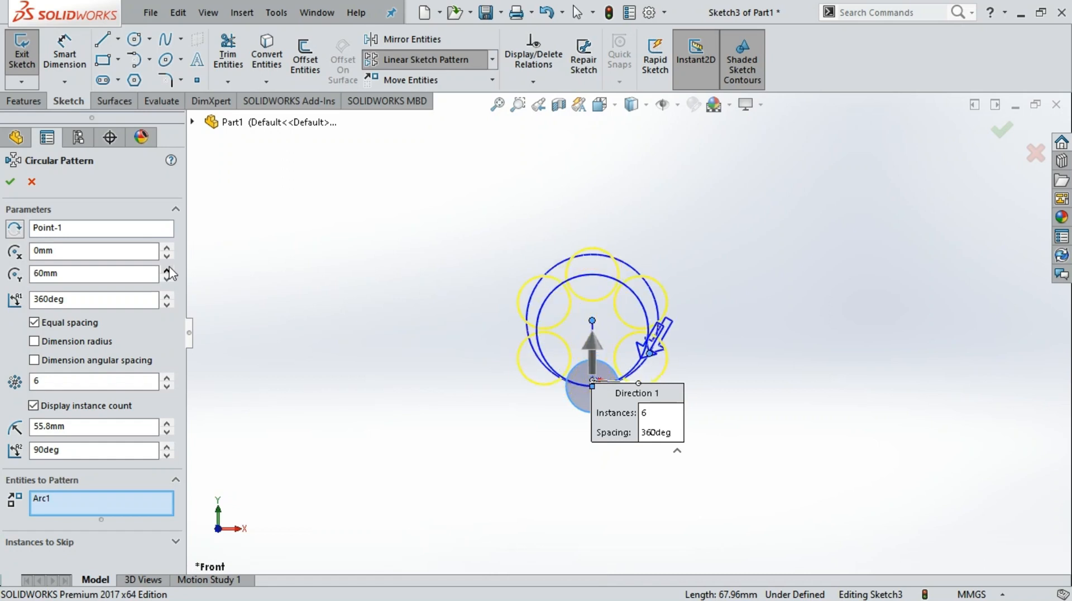
left_click(167, 270)
left_click(167, 270)
left_click(167, 269)
left_click(167, 269)
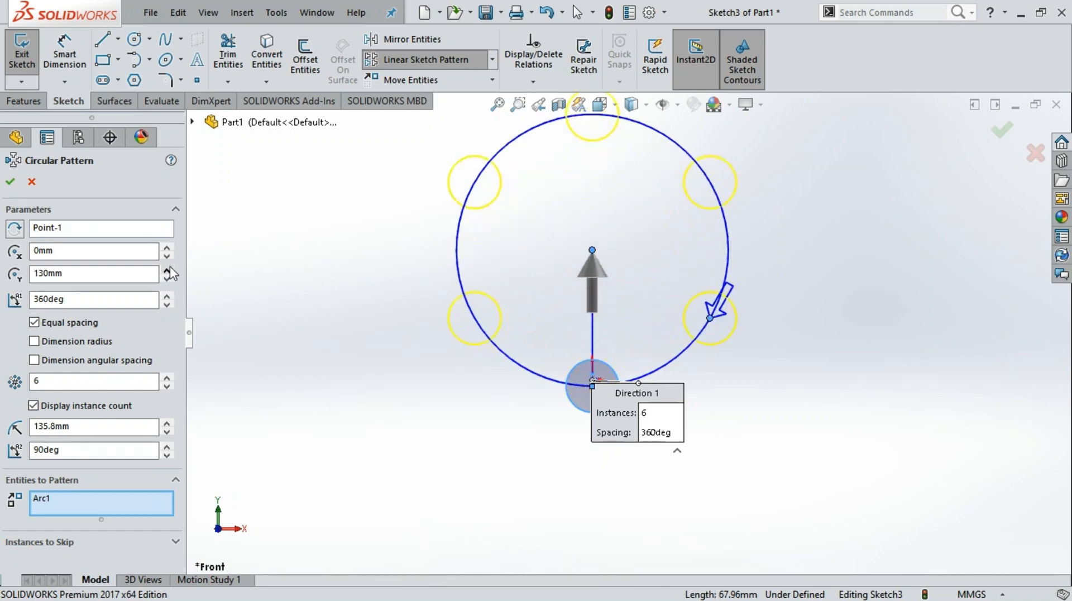
- Toggle the circular pattern's rotation direction with its direction arrow, leaving it reversed
left_click(593, 269)
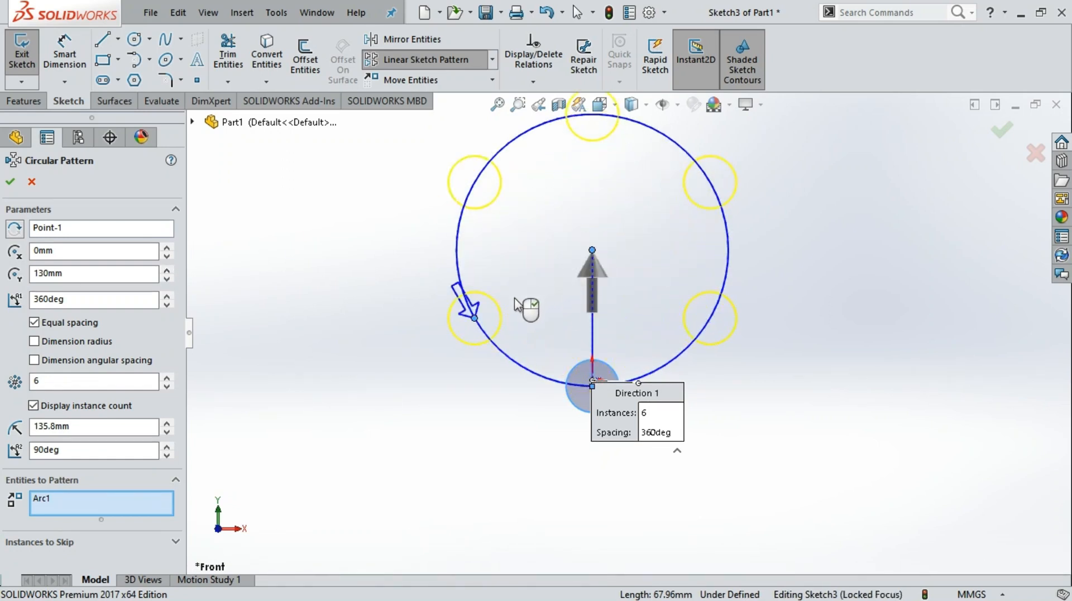
left_click(584, 287)
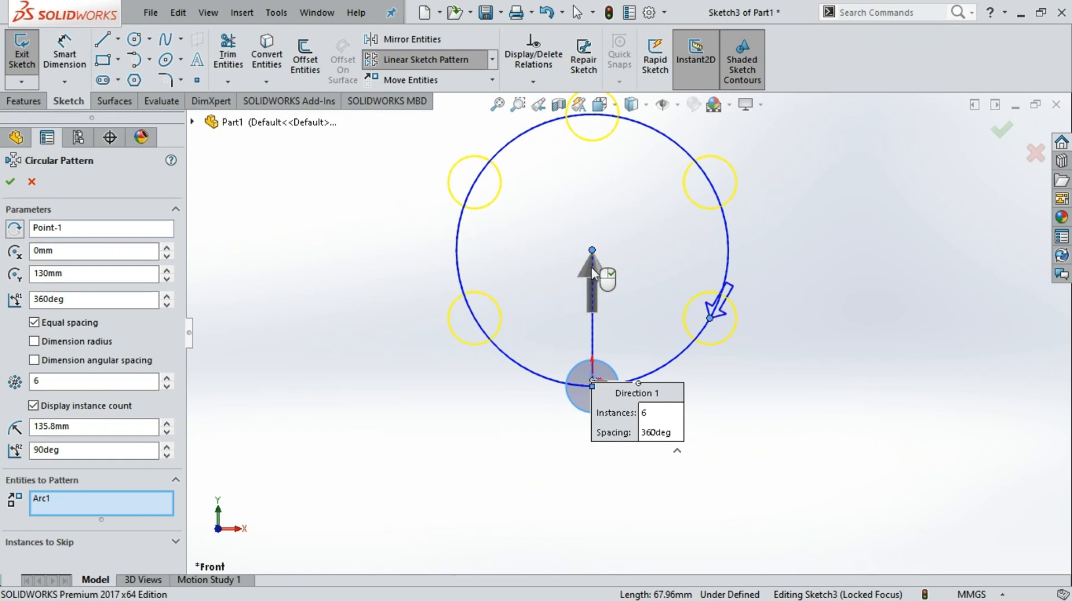
left_click(593, 279)
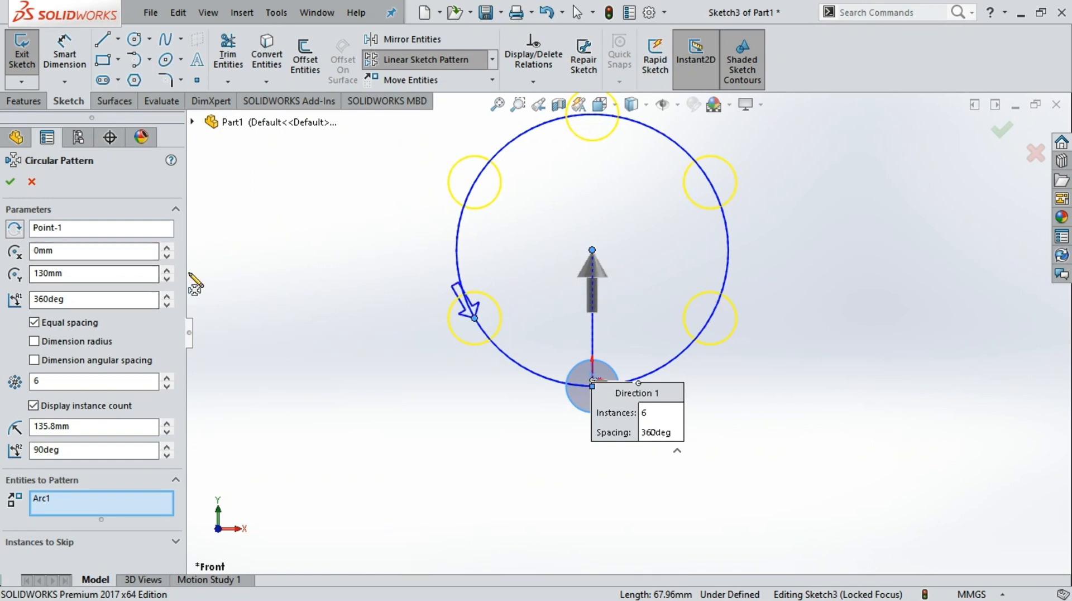
- Set the pattern centre's X position to 70 mm
left_click(168, 247)
left_click(167, 247)
left_click(168, 247)
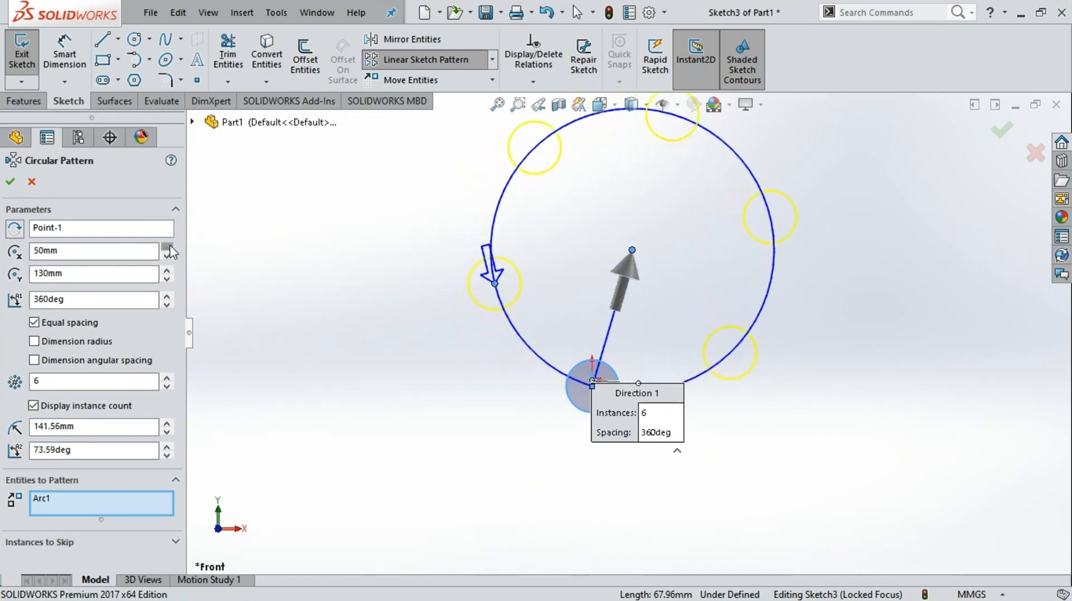
left_click(167, 248)
left_click(168, 248)
left_click(168, 247)
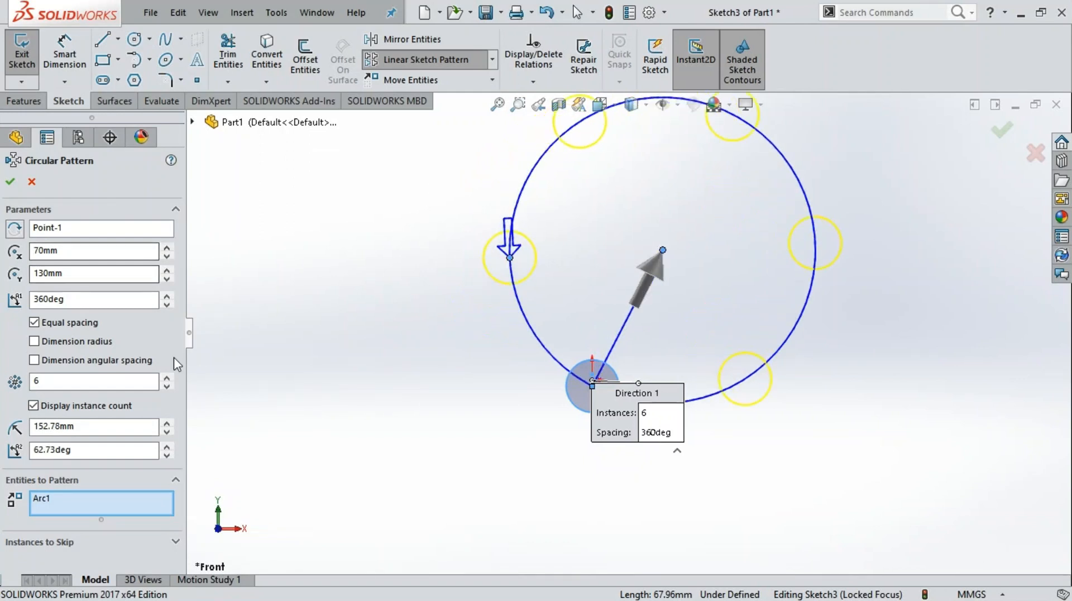
- Try raising the pattern's arc angle step by step to 73.73 degrees
left_click(165, 446)
left_click(164, 446)
left_click(164, 446)
left_click(164, 446)
left_click(164, 447)
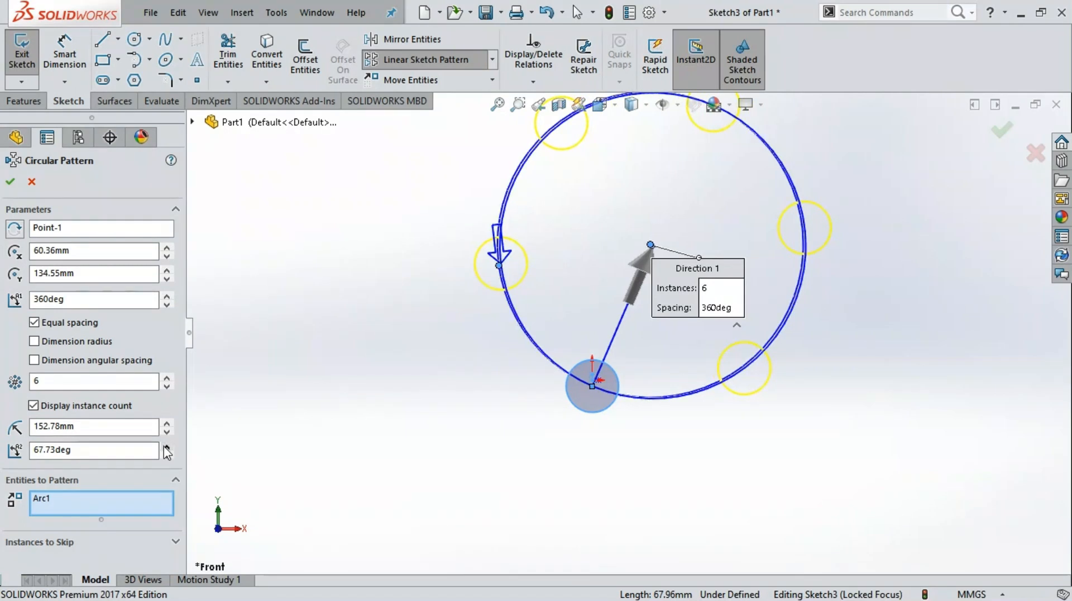
left_click(166, 447)
left_click(166, 446)
left_click(166, 447)
left_click(166, 447)
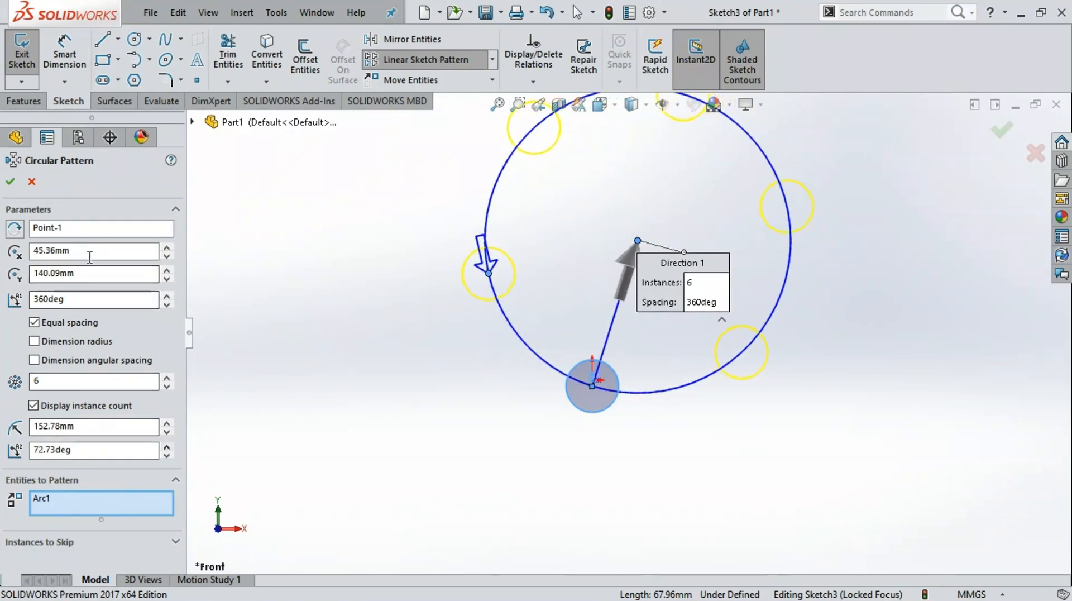
left_click(166, 447)
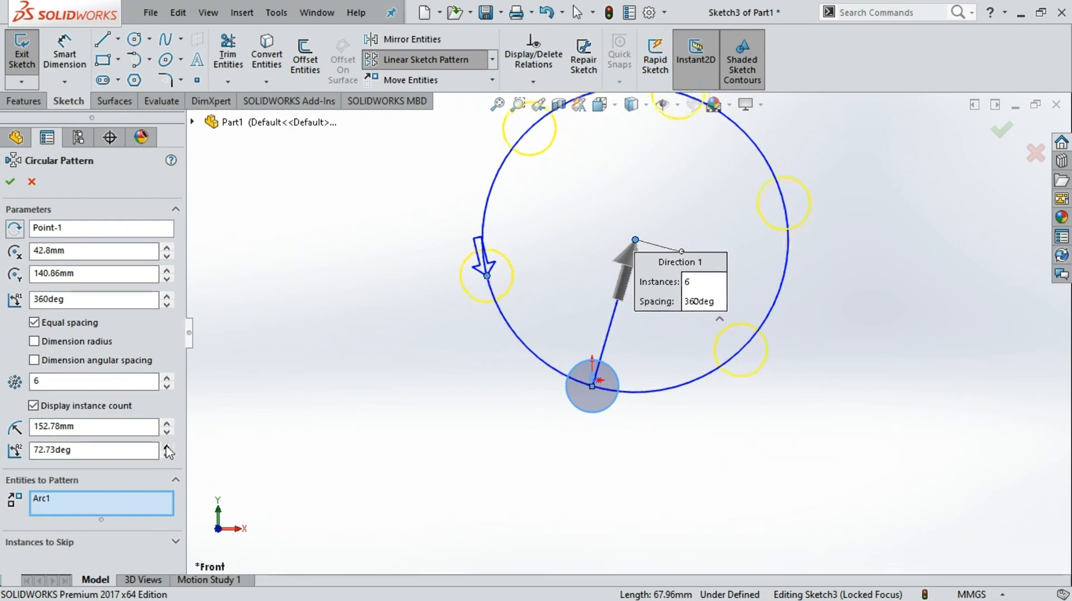
- Try an arc angle of 90 degrees for the circular pattern
left_click_drag(121, 452, 8, 451)
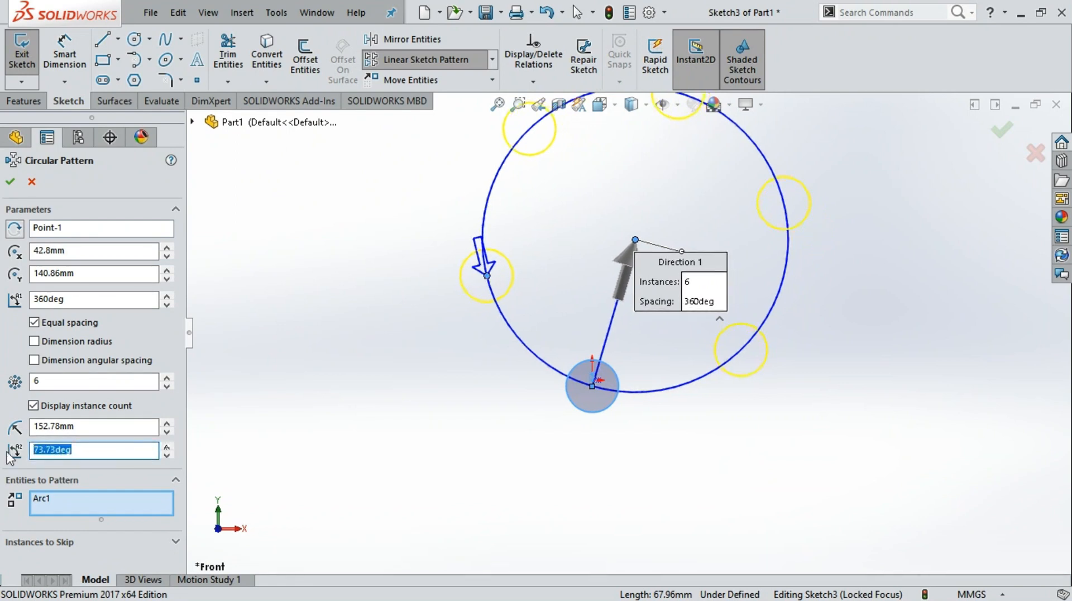
type("90")
key("Return")
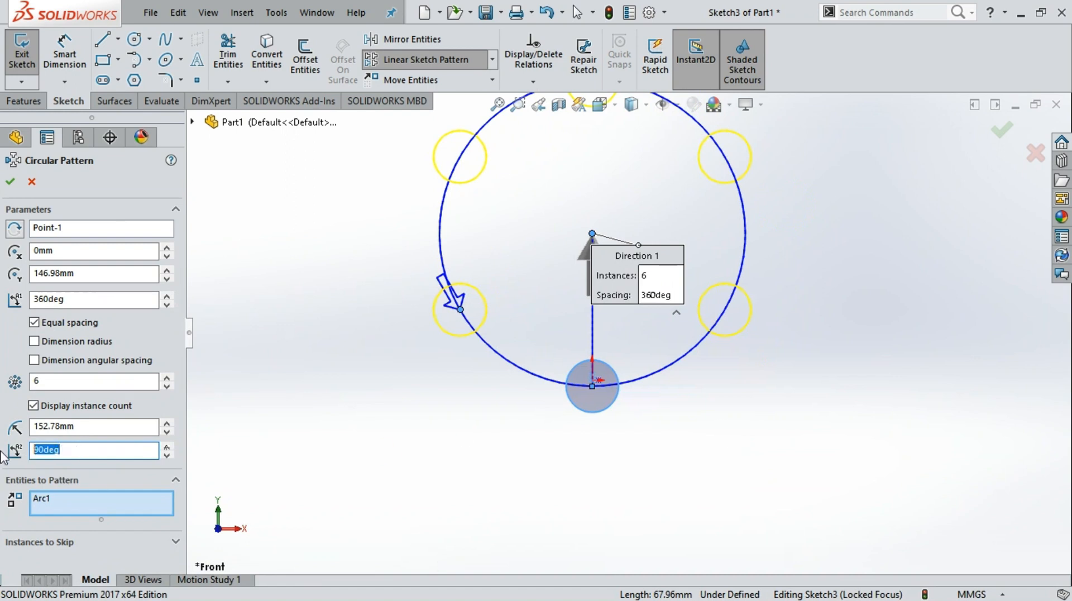
- Set the pattern's arc angle to 45 degrees and accept the circular pattern
type("45")
key("Return")
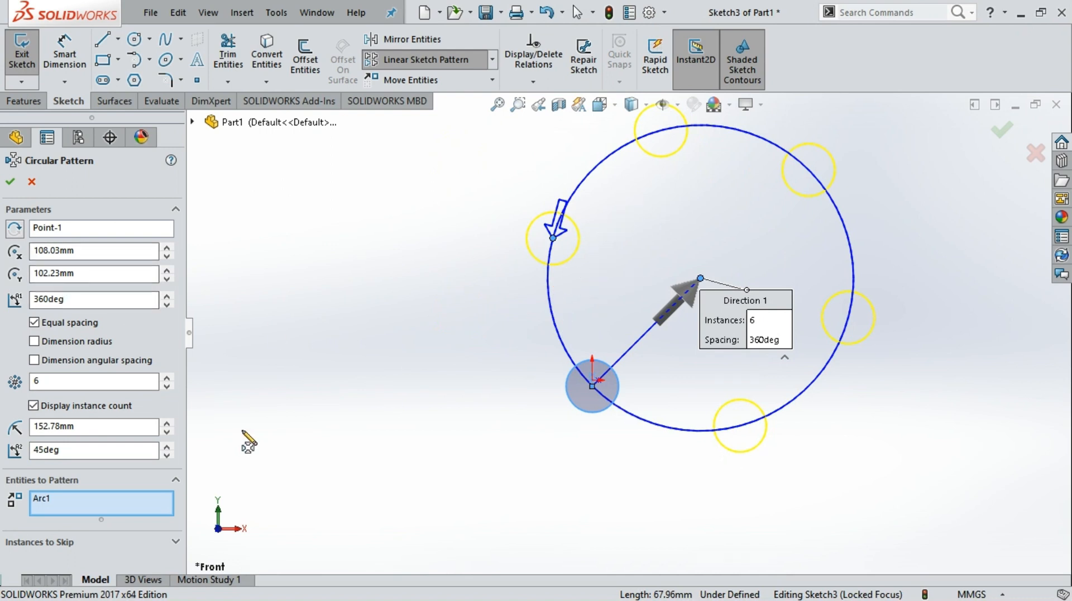
left_click(10, 181)
scroll(693, 322, "up", 2)
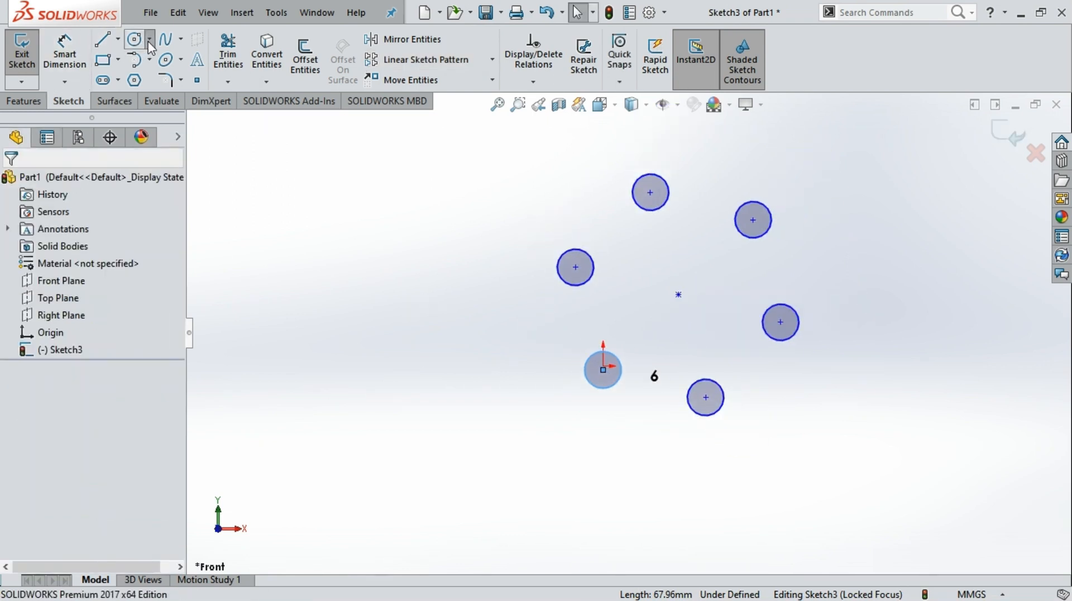
- Sketch a circle with a radius of about 139 mm in the empty area left of the six patterned circles
left_click(307, 322)
left_click(389, 270)
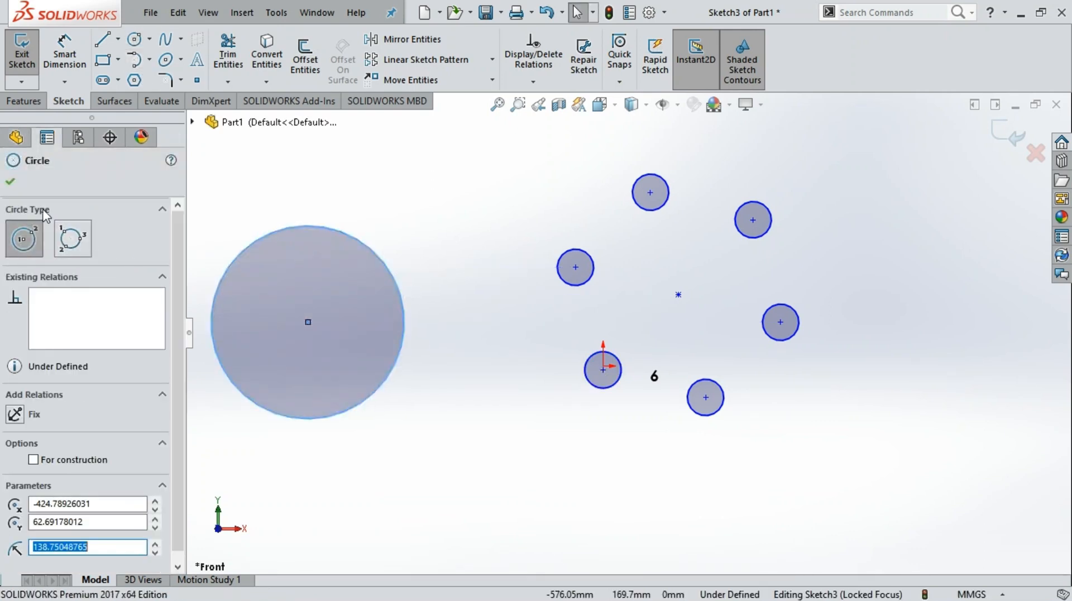
left_click(11, 182)
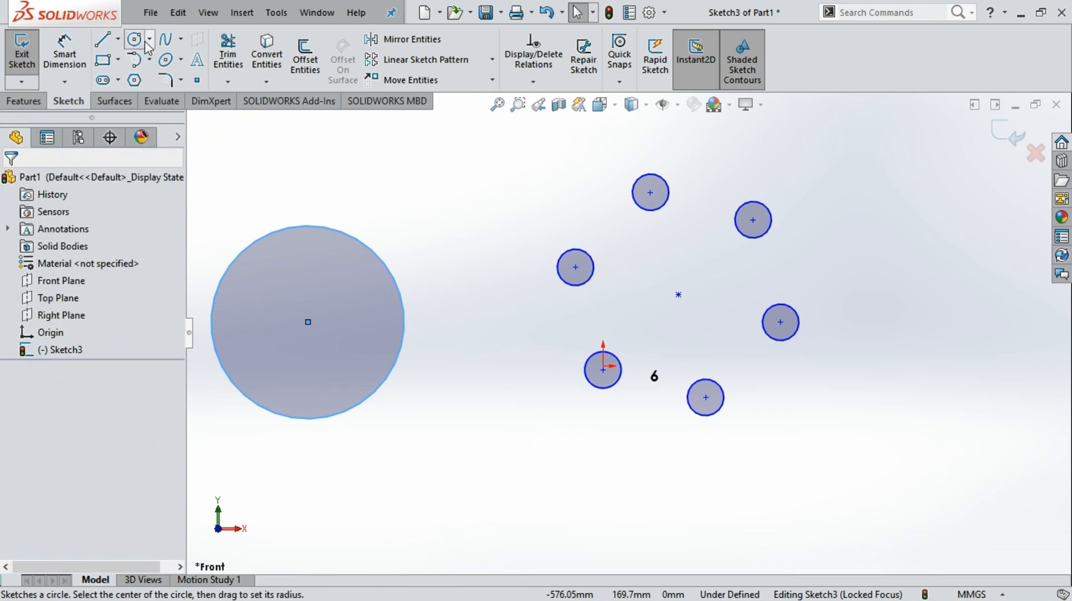
- Sketch a small circle centred on the top quadrant point of the large circle
key("Return")
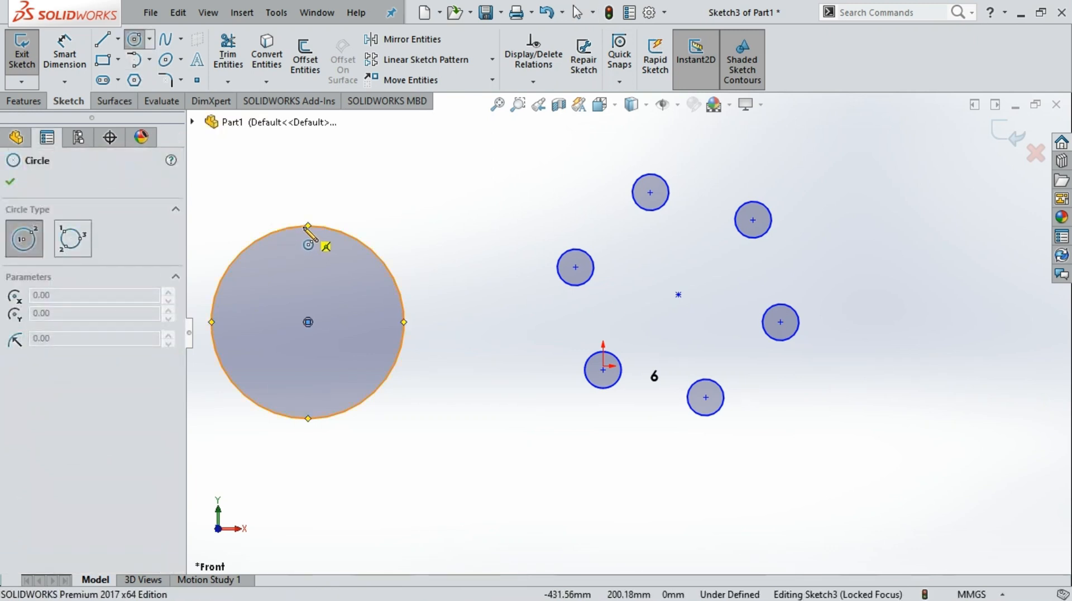
left_click(308, 226)
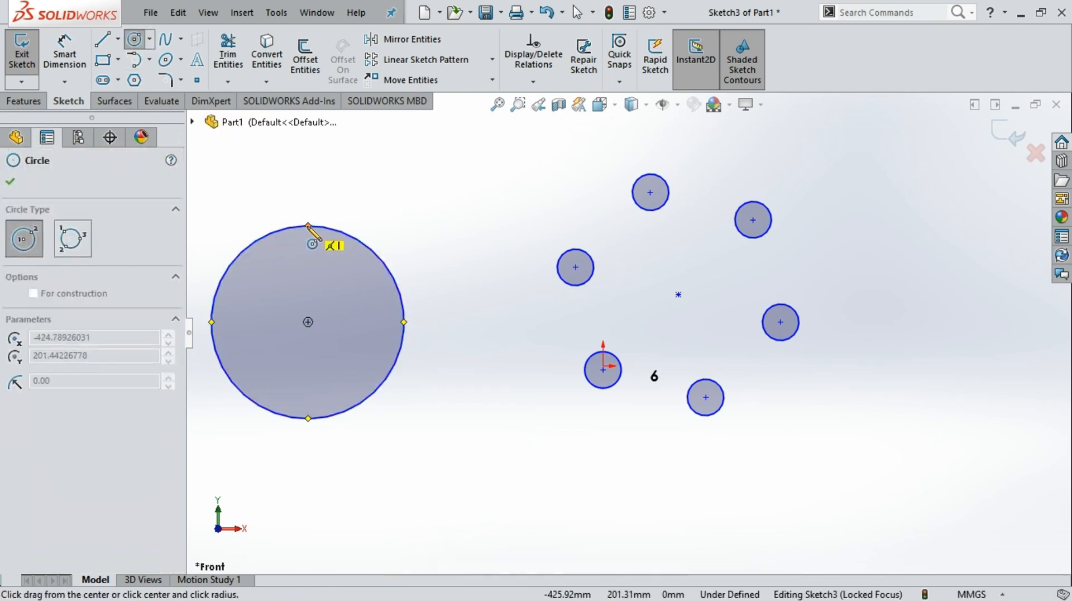
left_click(308, 196)
left_click(9, 184)
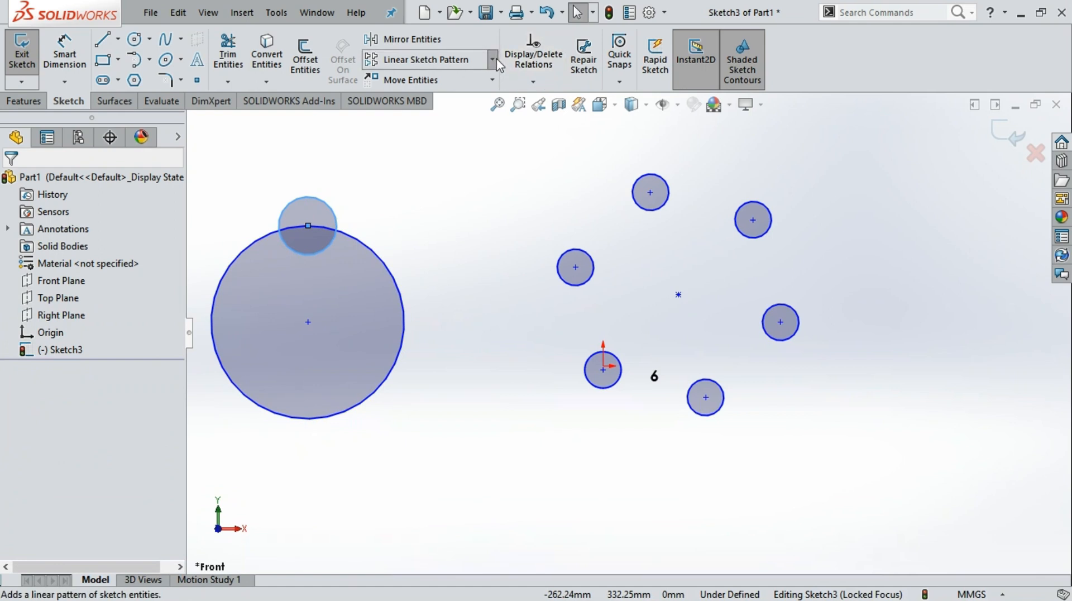
- Try a circular sketch pattern of the large circle together with the small circle on its edge
left_click(425, 99)
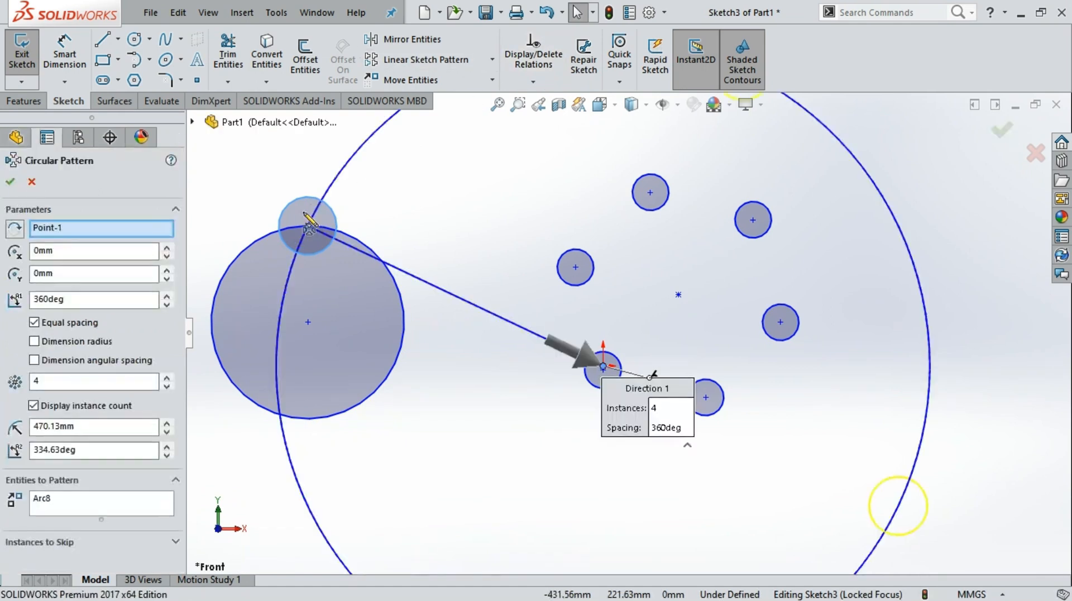
left_click(311, 207)
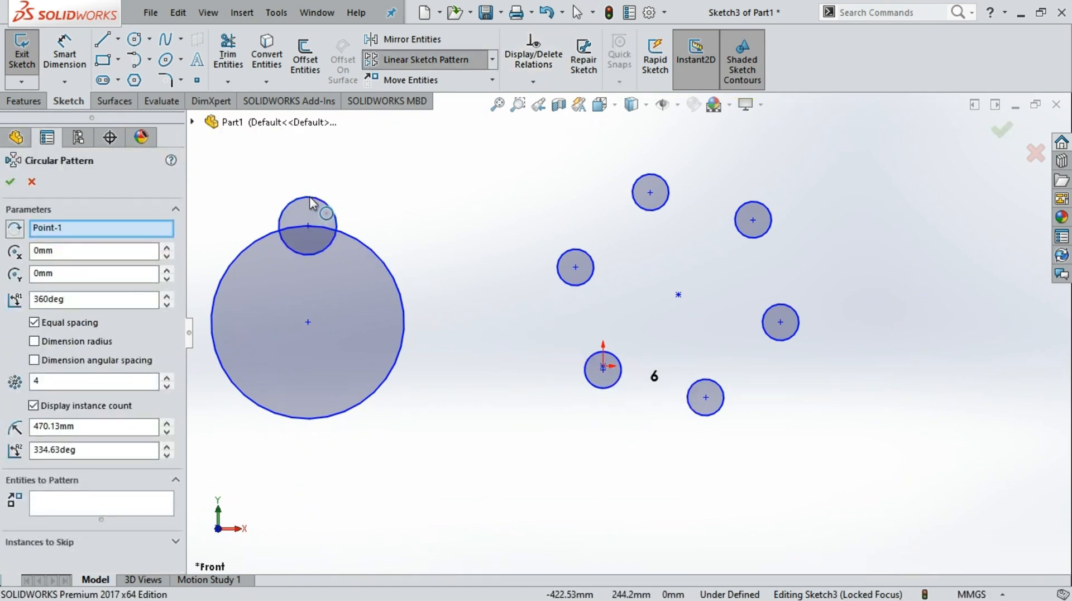
left_click(346, 237)
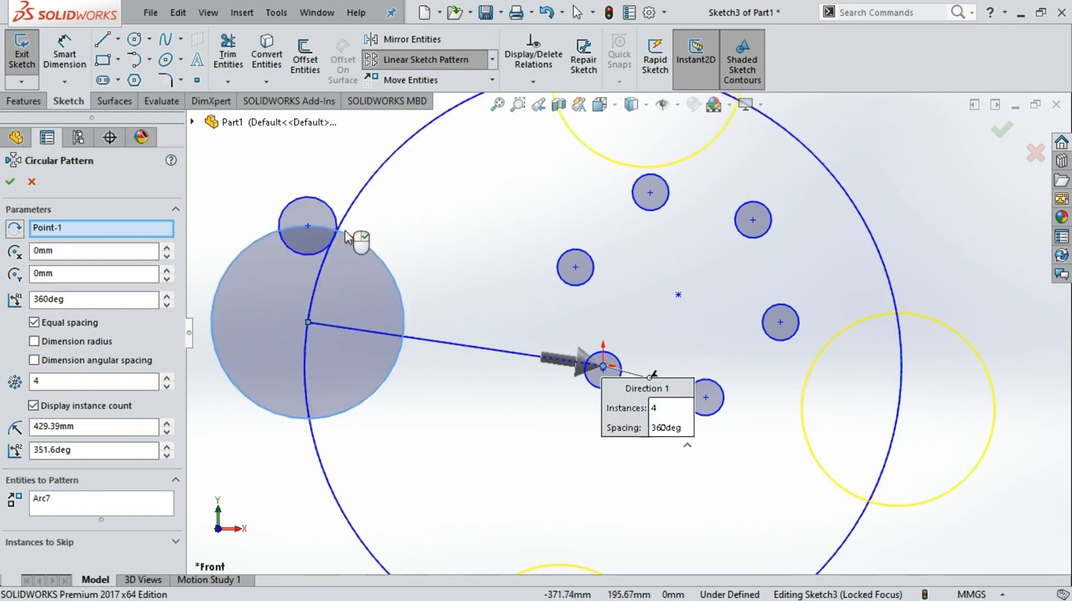
left_click(321, 207)
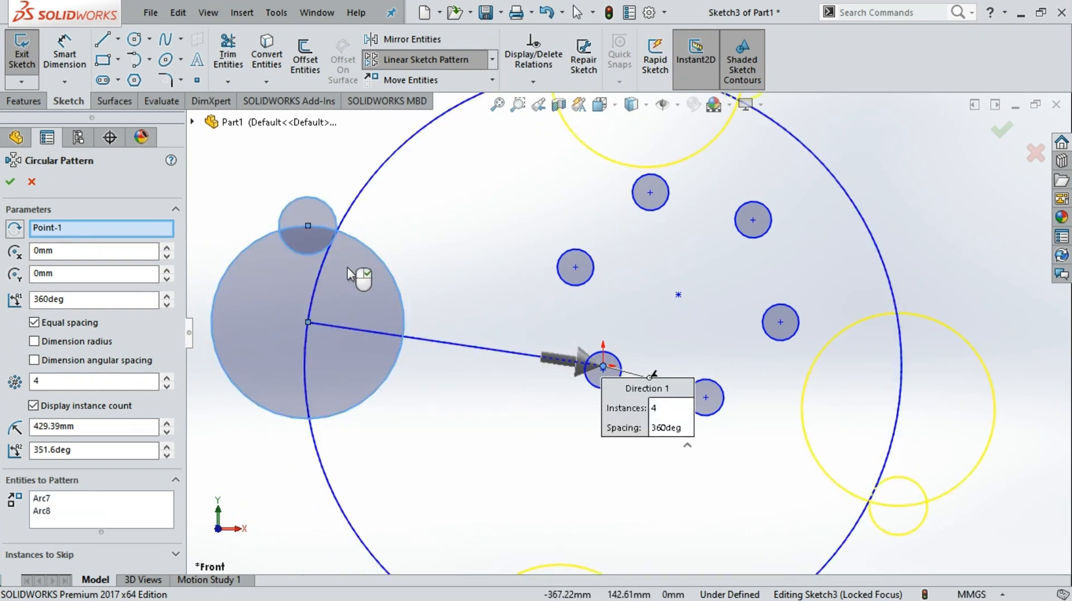
left_click(603, 366)
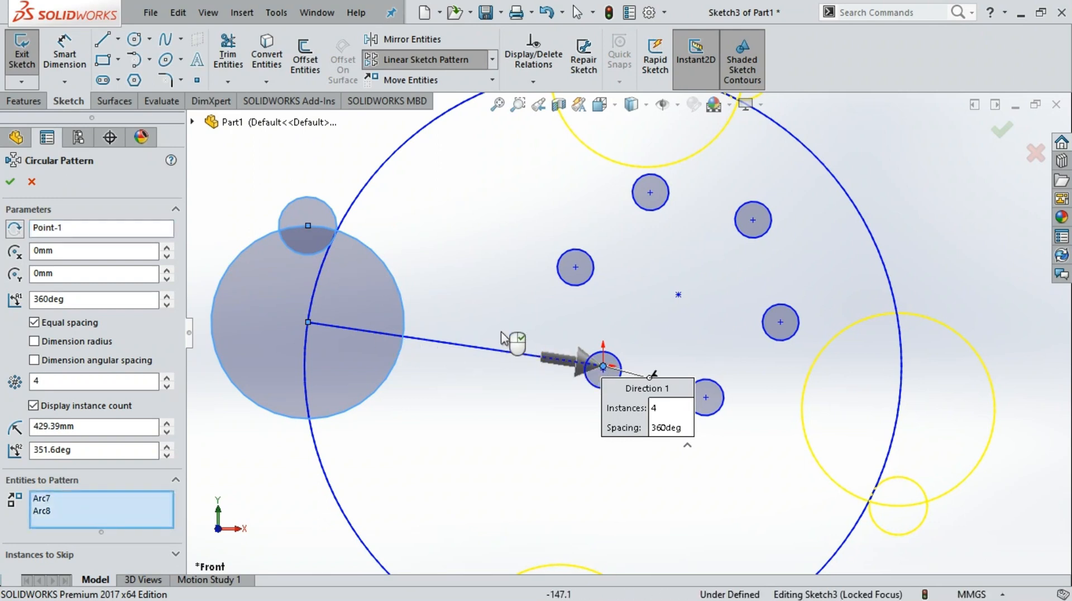
- Cancel the circular pattern and remove the small circle from the large circle's edge
left_click(327, 212)
left_click(326, 211)
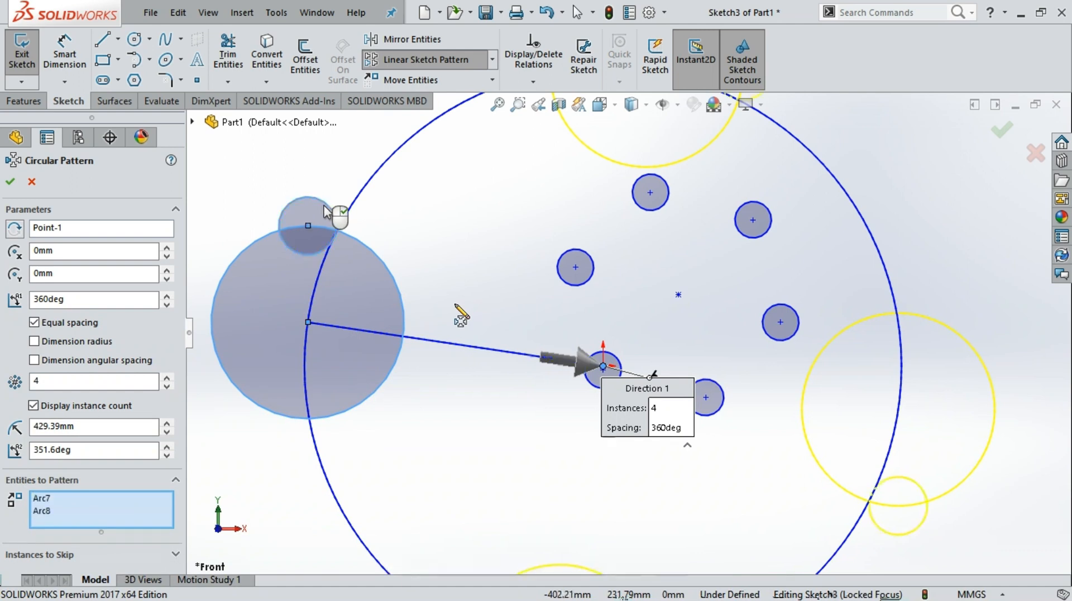
left_click(328, 210)
right_click(329, 195)
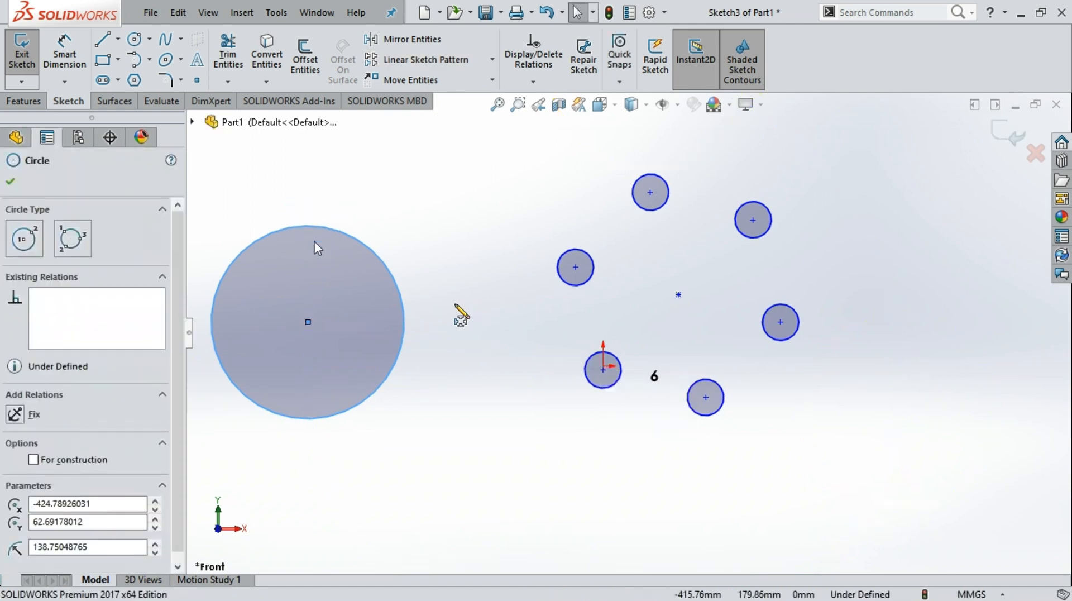
- Sketch a circle with a radius of about 45 mm centred on the large circle's top quadrant point
left_click(11, 183)
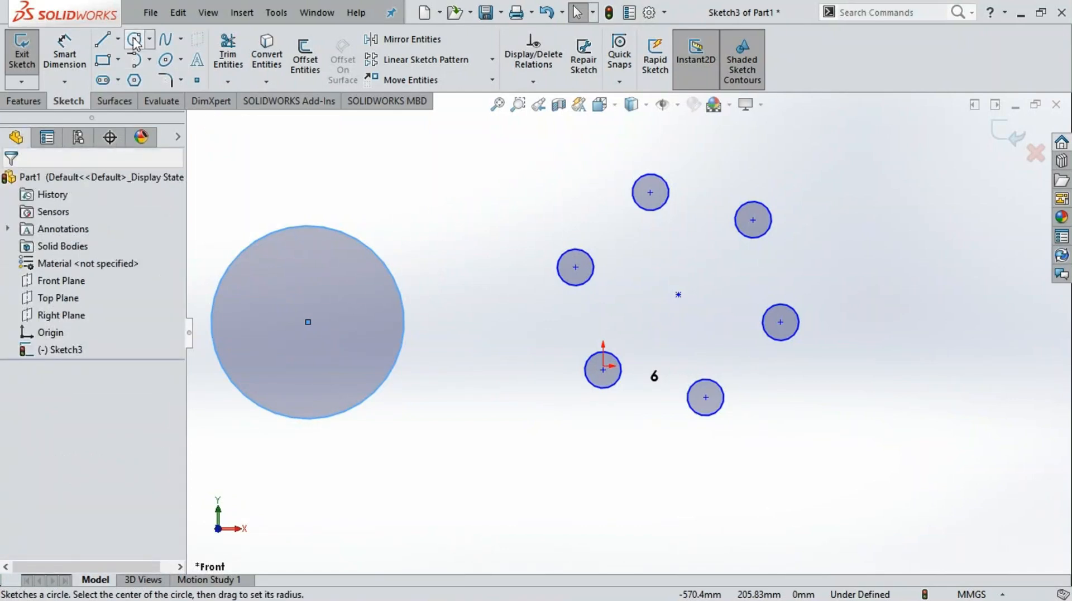
left_click(134, 39)
left_click(308, 225)
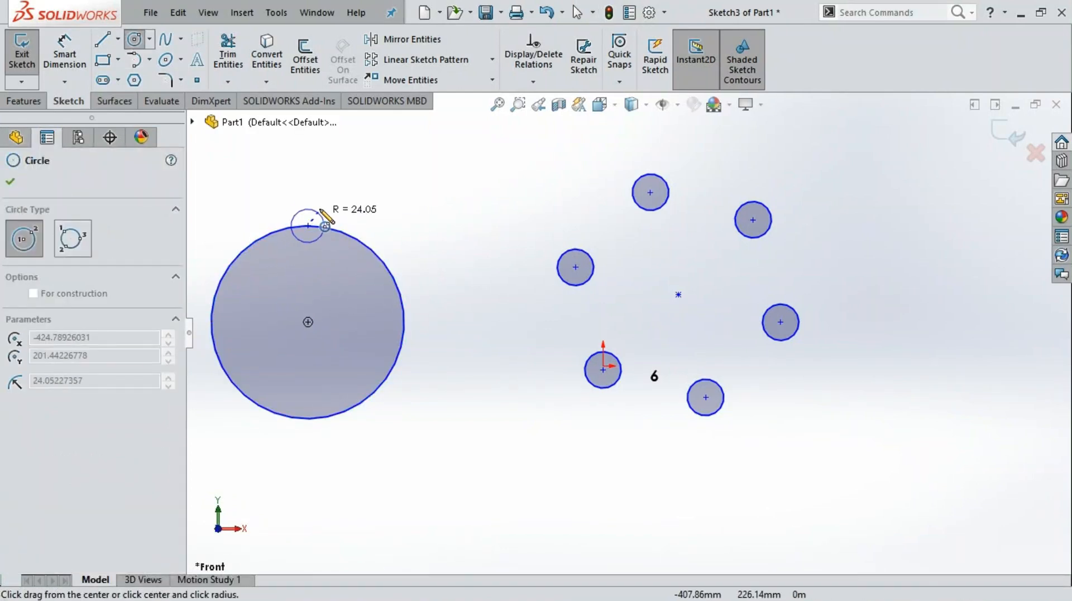
left_click(329, 207)
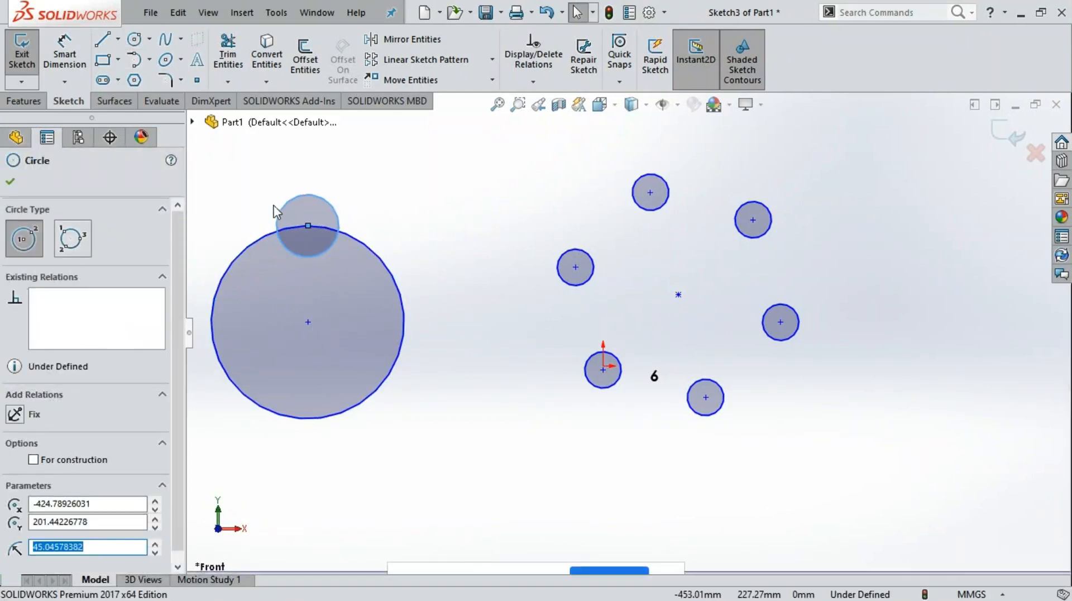
key("Escape")
left_click(10, 182)
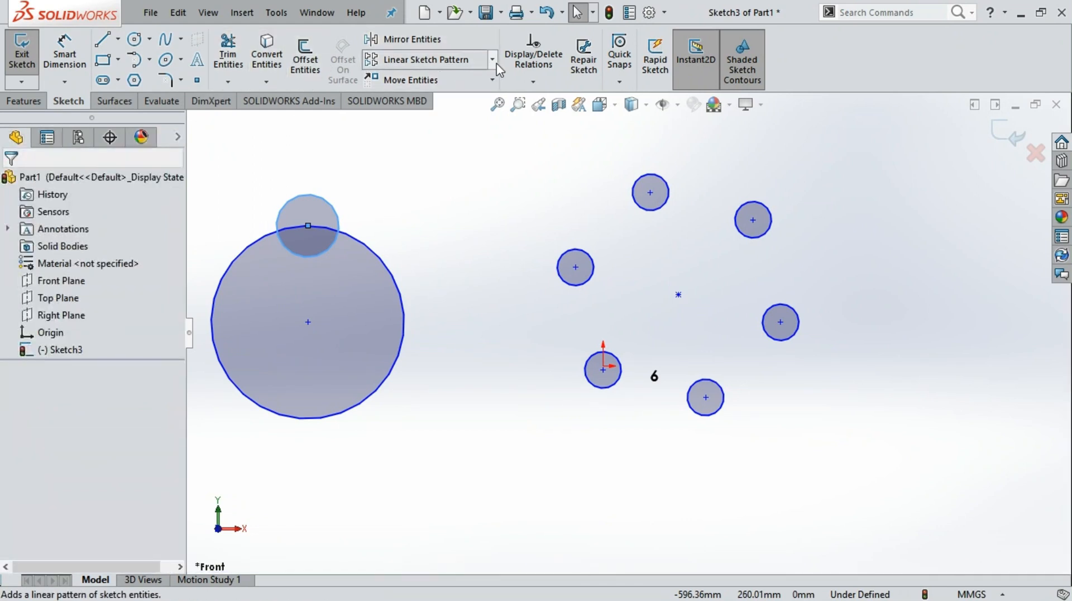
- Try a four-instance circular sketch pattern of the small and large circles about the origin
left_click(489, 96)
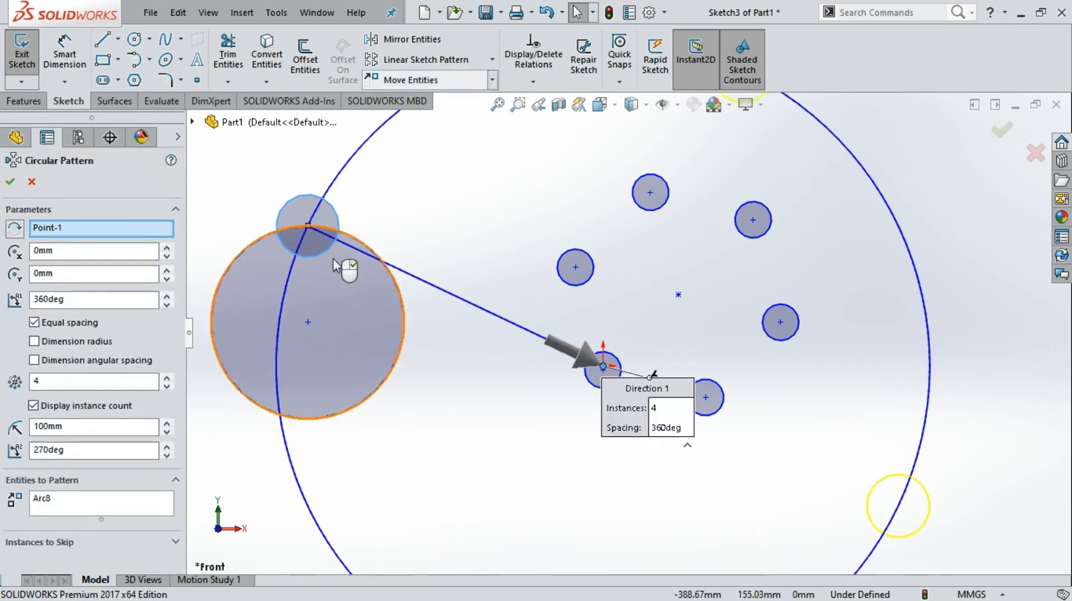
left_click(107, 228)
key("Delete")
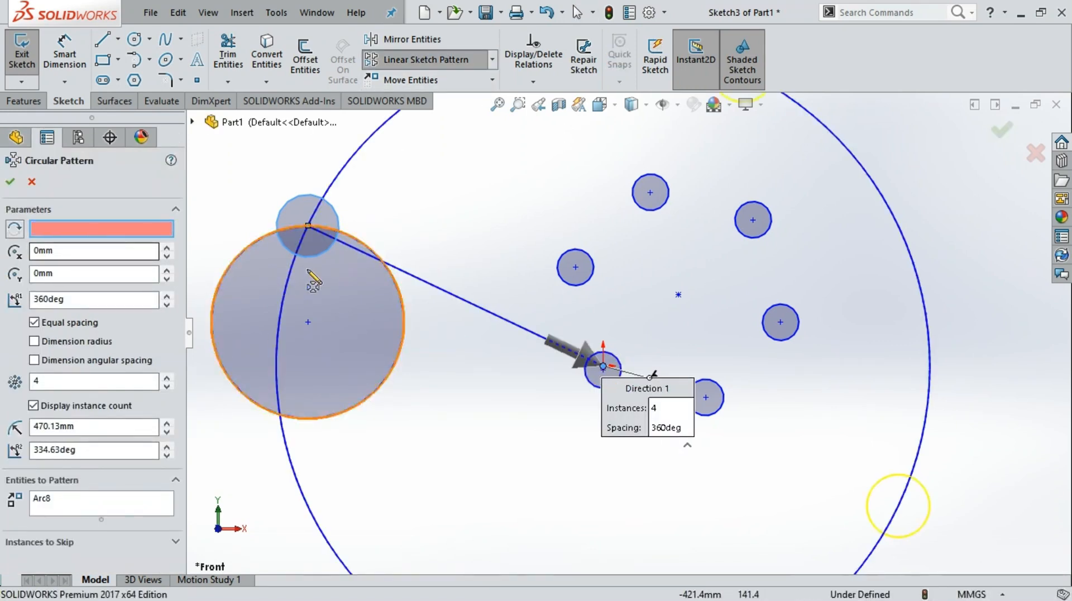
left_click(403, 308)
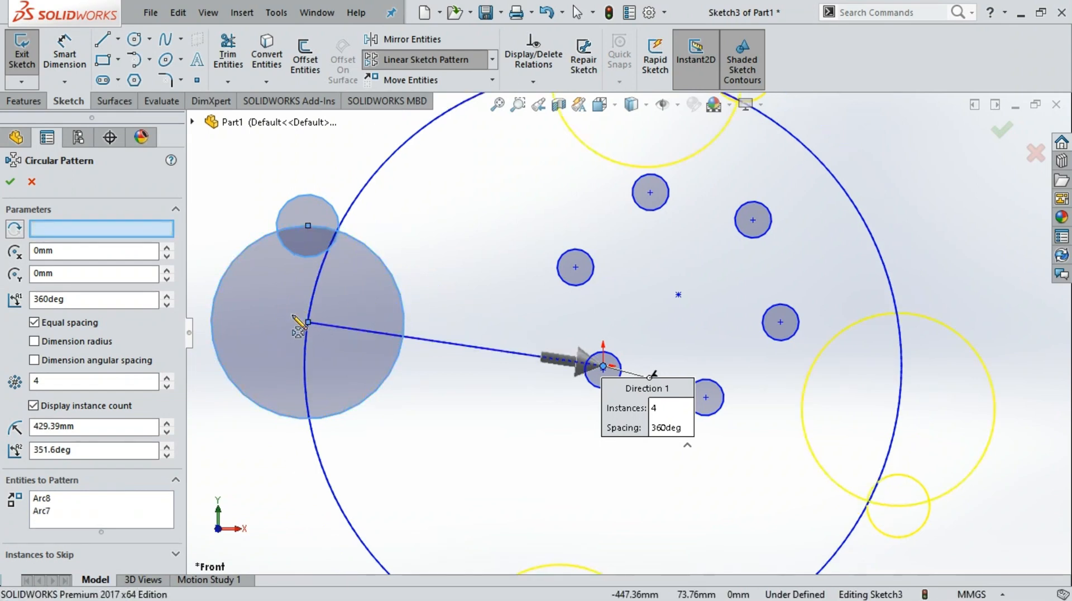
scroll(561, 304, "up", 5)
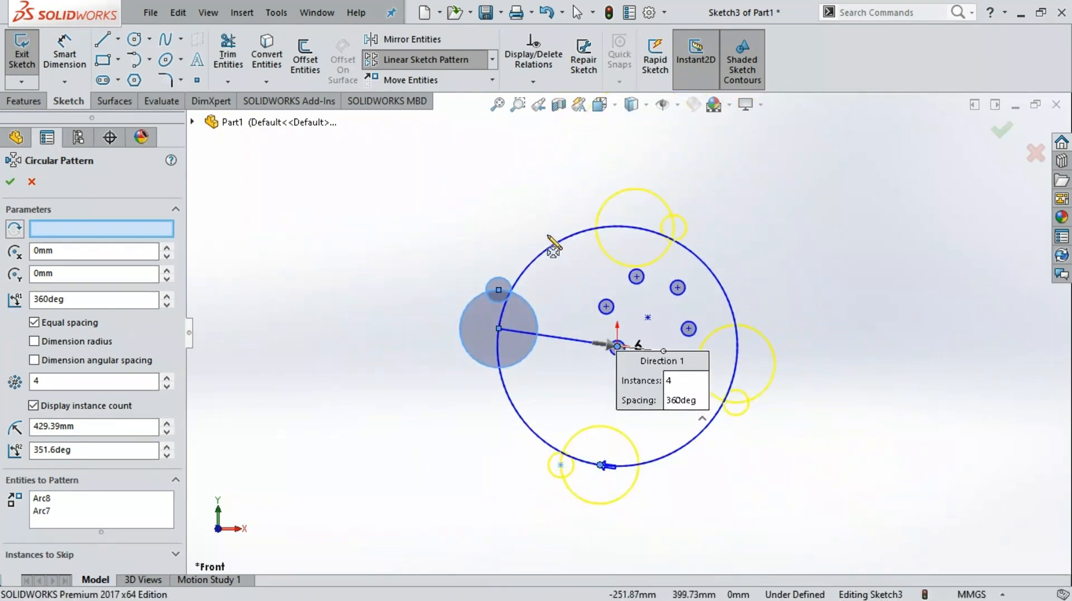
left_click(501, 277)
key("Escape")
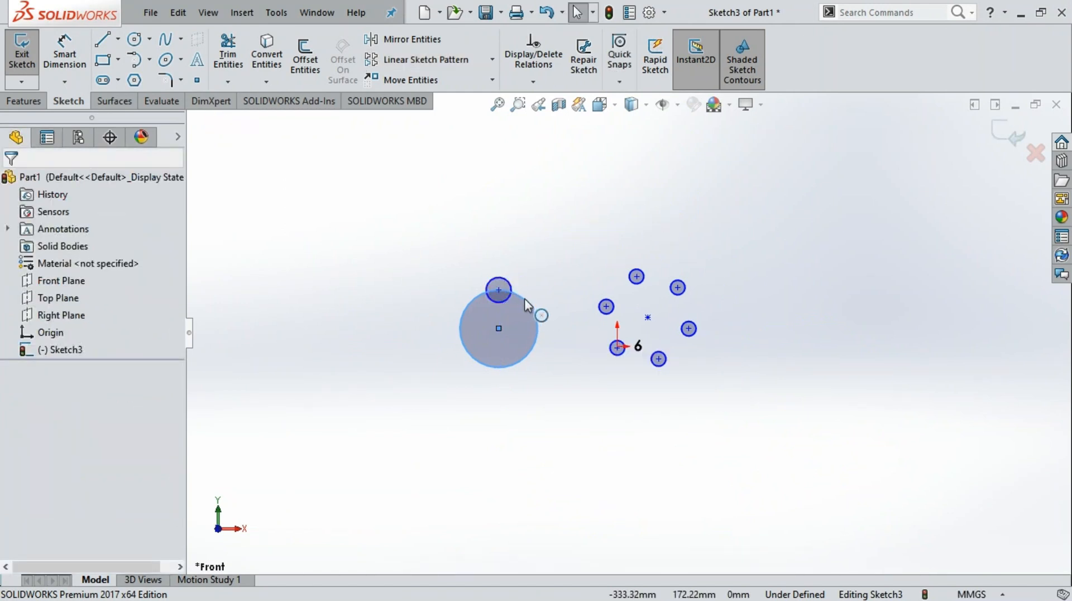
- Delete the coincident relation between the large circle and the small circle, and remove the small circle
left_click(526, 302)
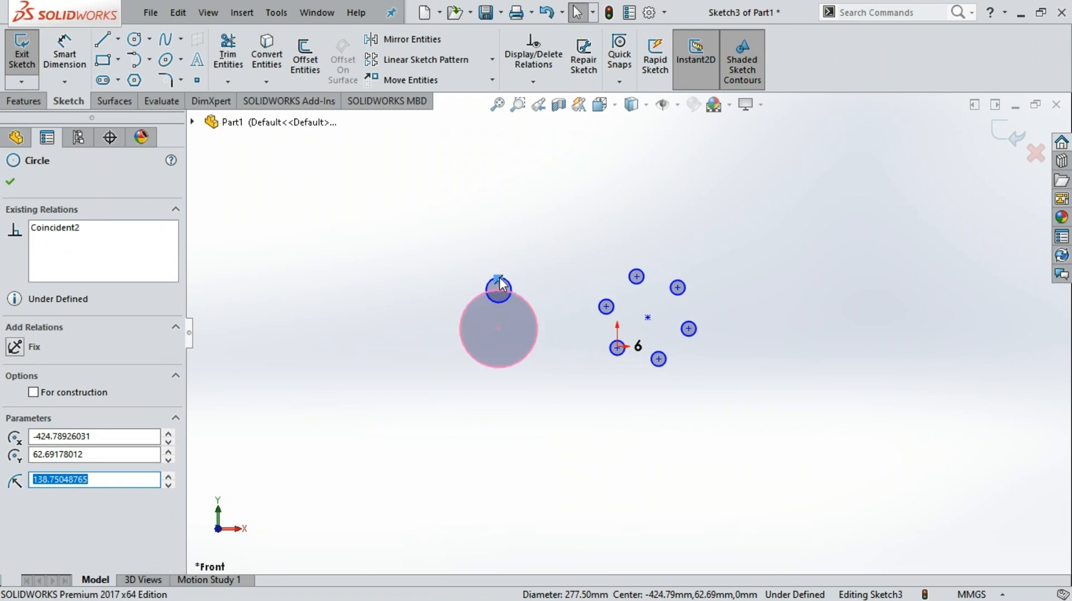
right_click(500, 282)
left_click(516, 323)
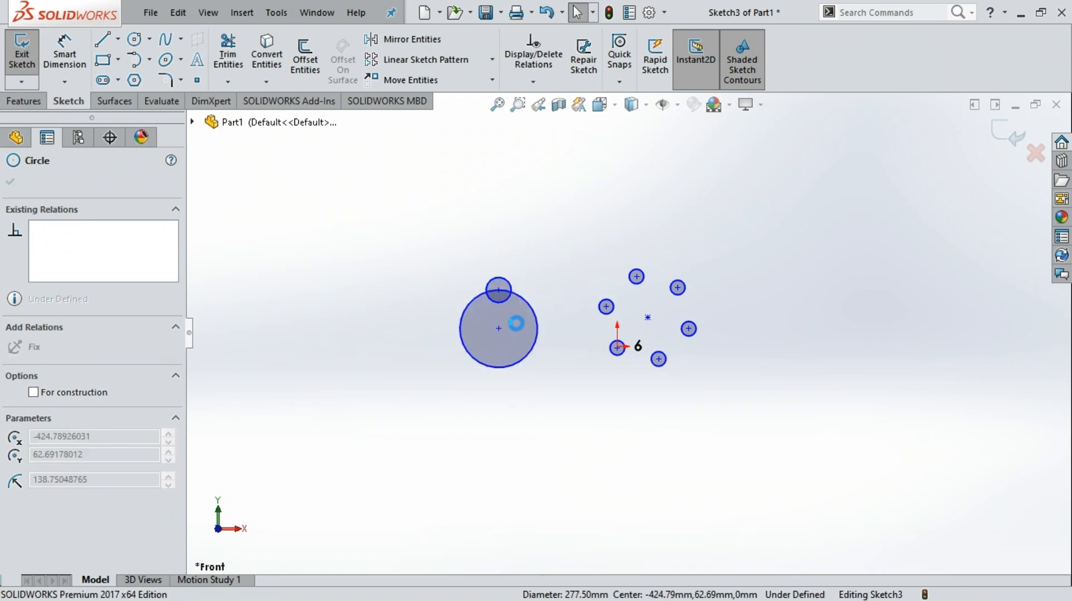
left_click(505, 288)
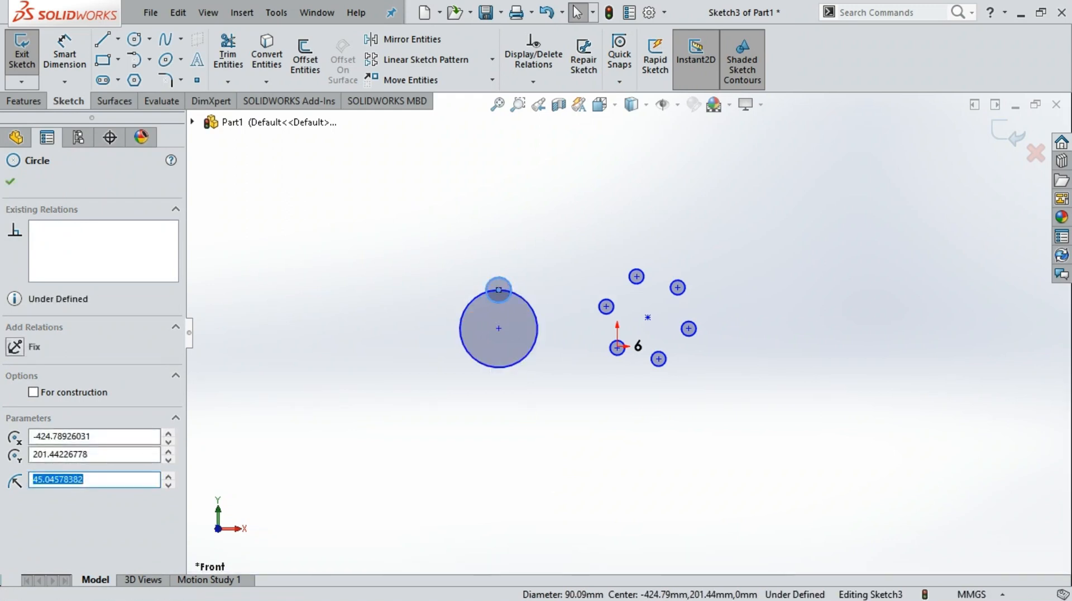
key("Delete")
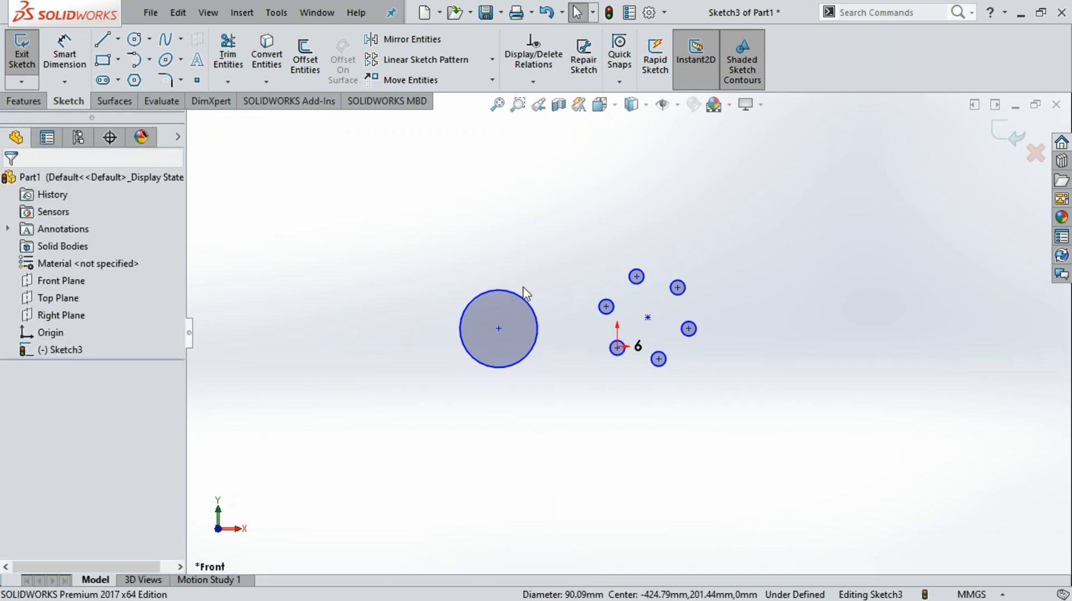
- Create a circular sketch pattern of the large circle about the origin with 4 equally spaced instances over 360°
scroll(516, 303, "down", 2)
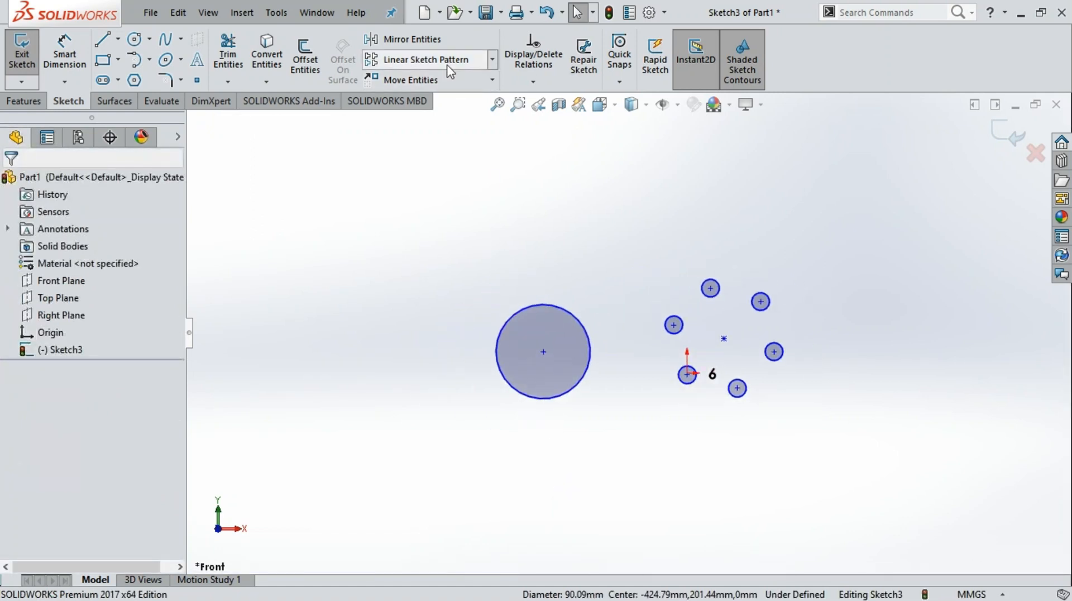
left_click(492, 59)
left_click(424, 84)
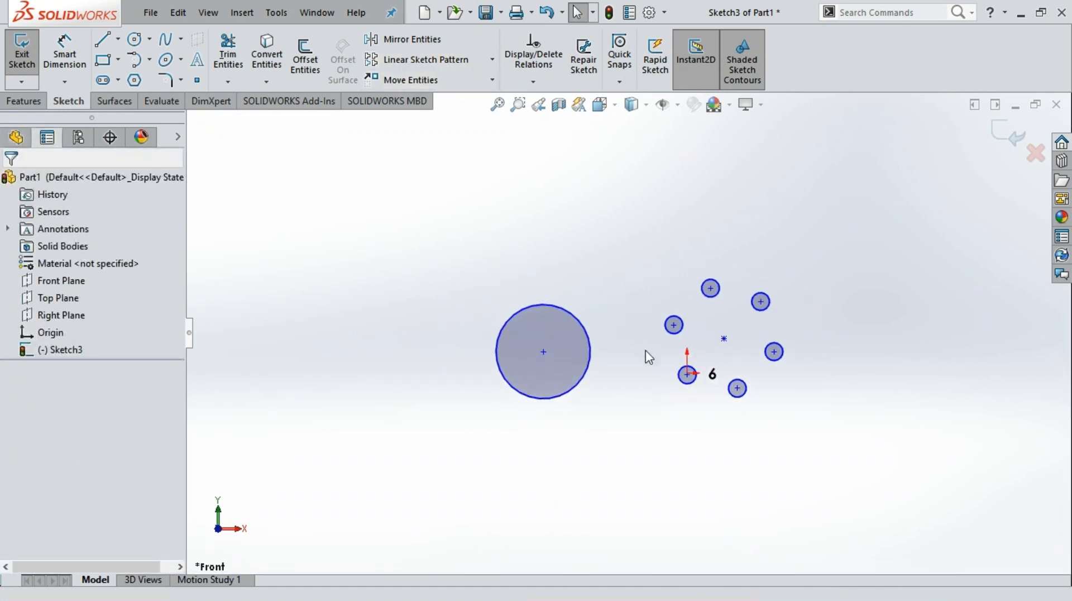
left_click(581, 353)
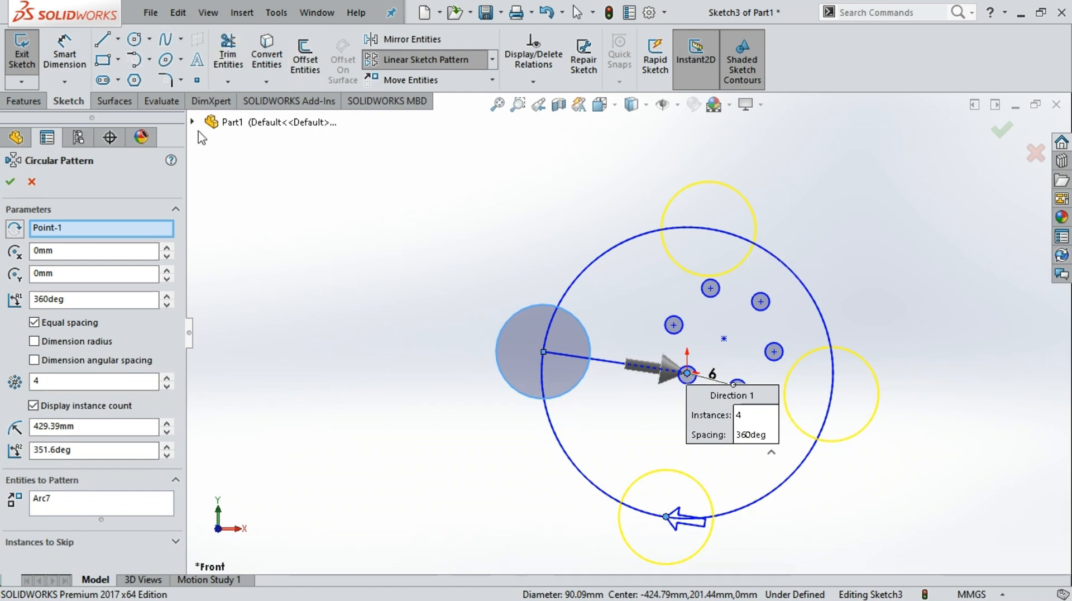
left_click(10, 182)
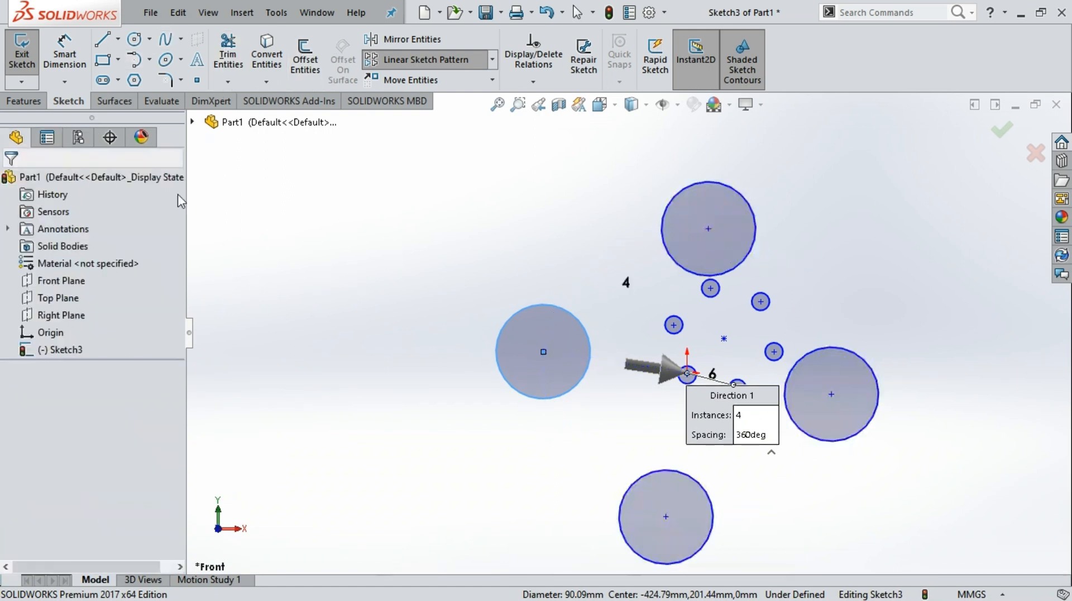
- Sketch a circle with a radius of about 302 mm in the empty area left of the patterned circles
left_click(137, 40)
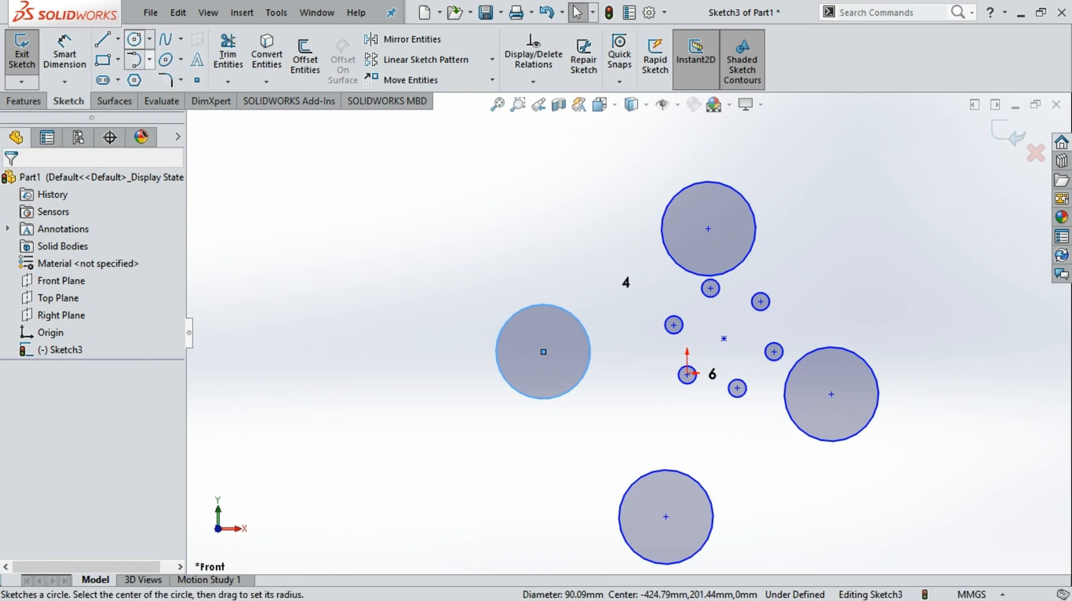
left_click(296, 289)
left_click(369, 216)
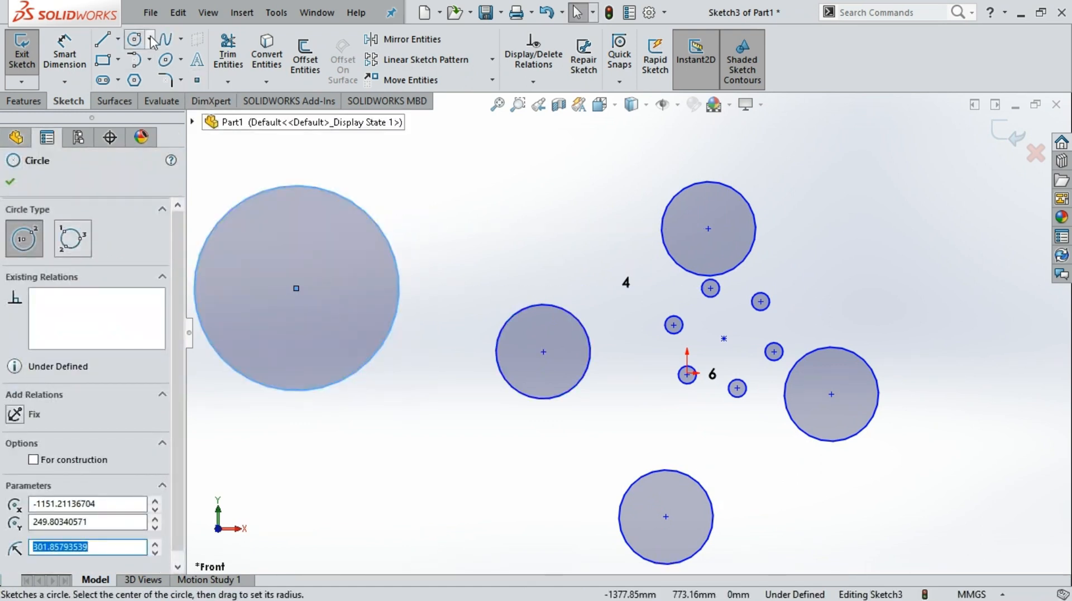
- Sketch a circle with a radius of about 81 mm centred on the top quadrant point of the new largest circle
left_click(295, 186)
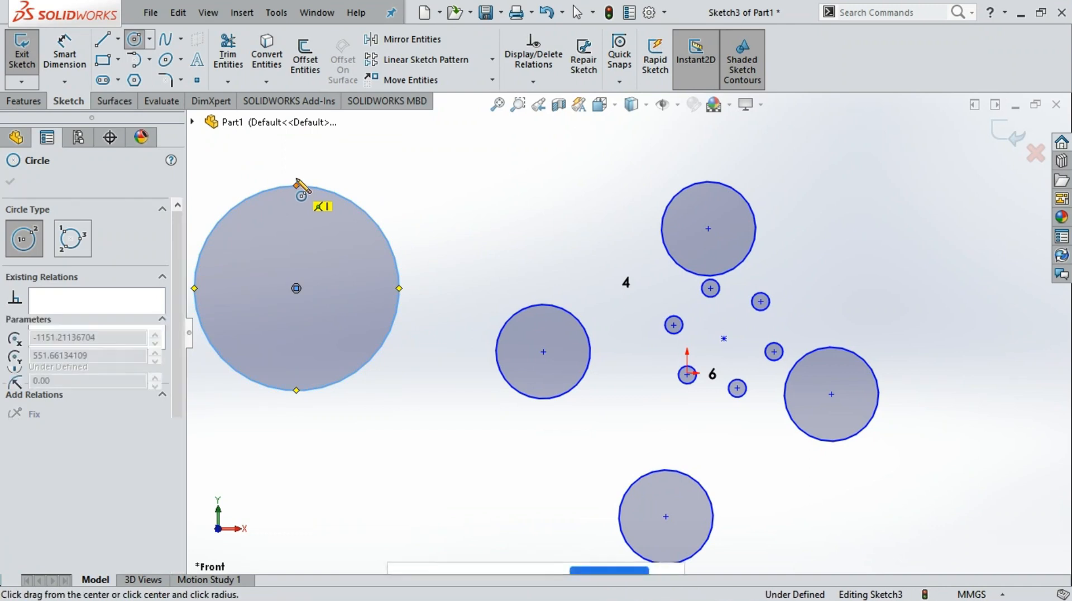
left_click(305, 161)
key("Escape")
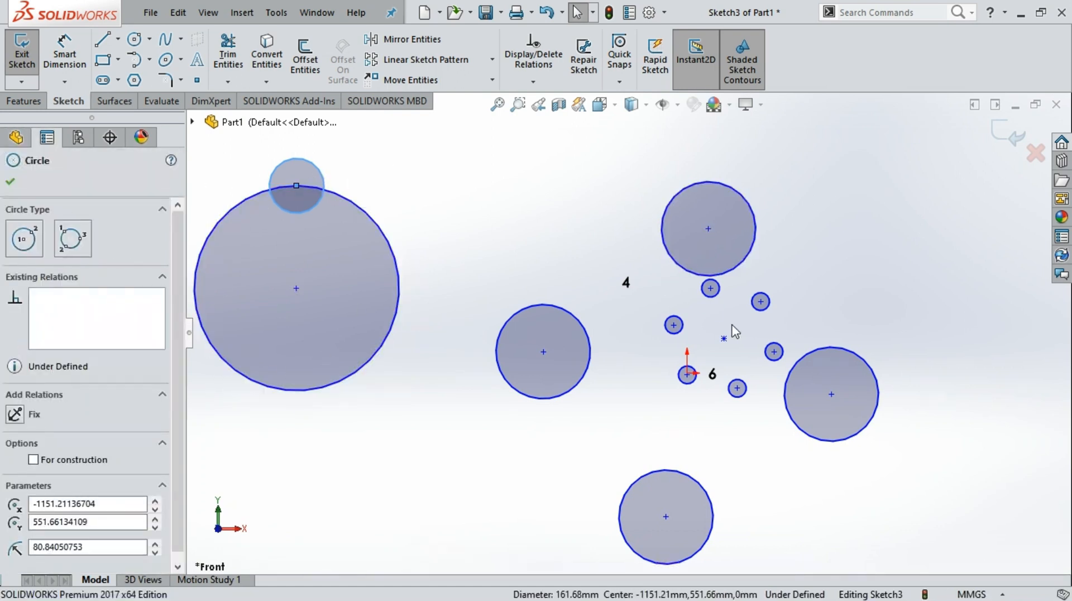
scroll(717, 310, "down", 2)
scroll(712, 287, "up", 2)
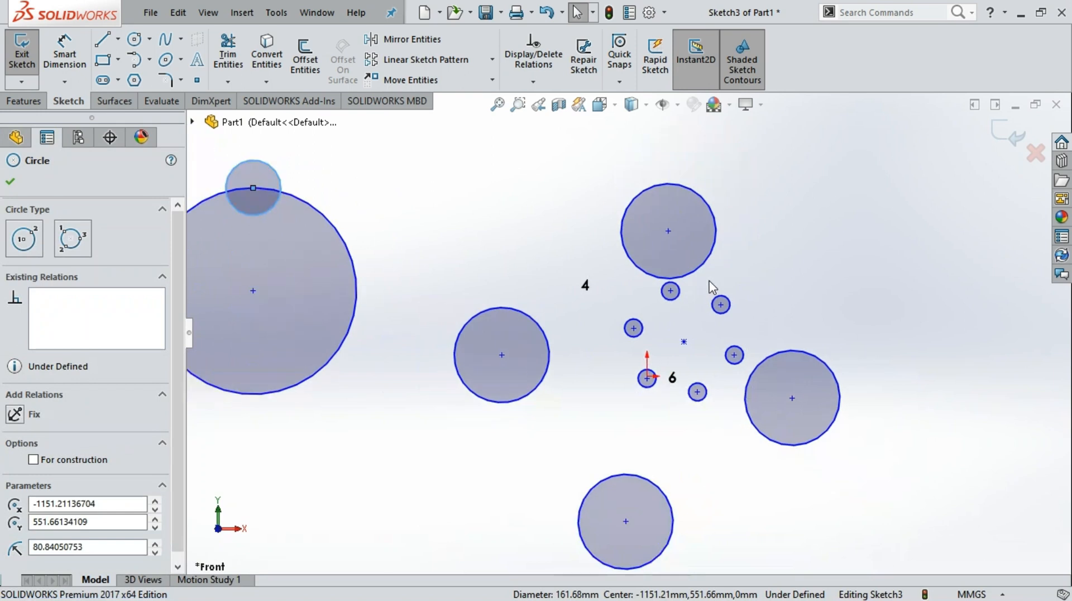
left_click(10, 181)
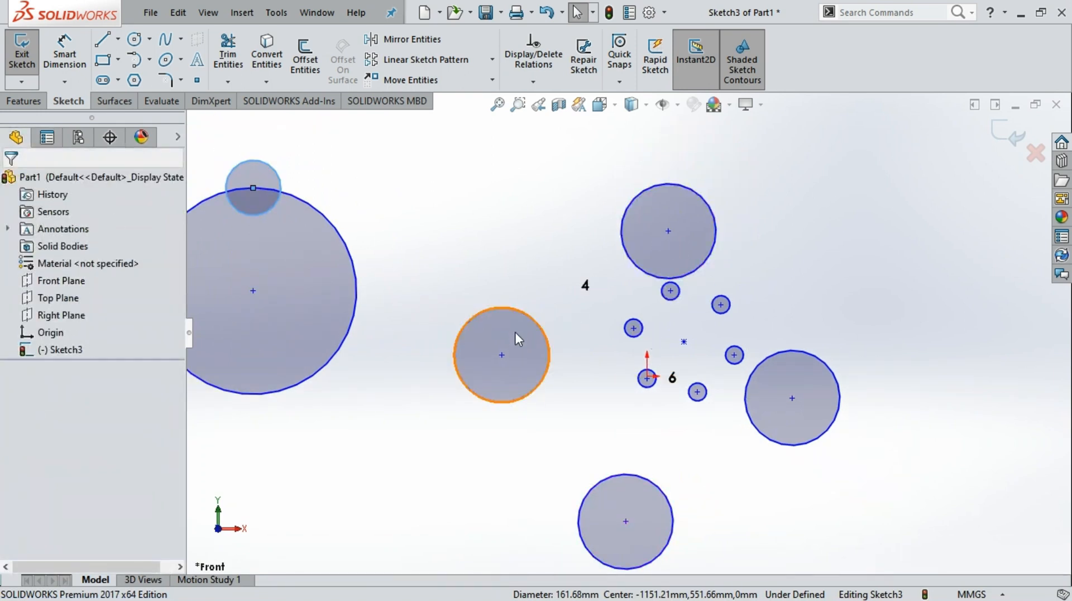